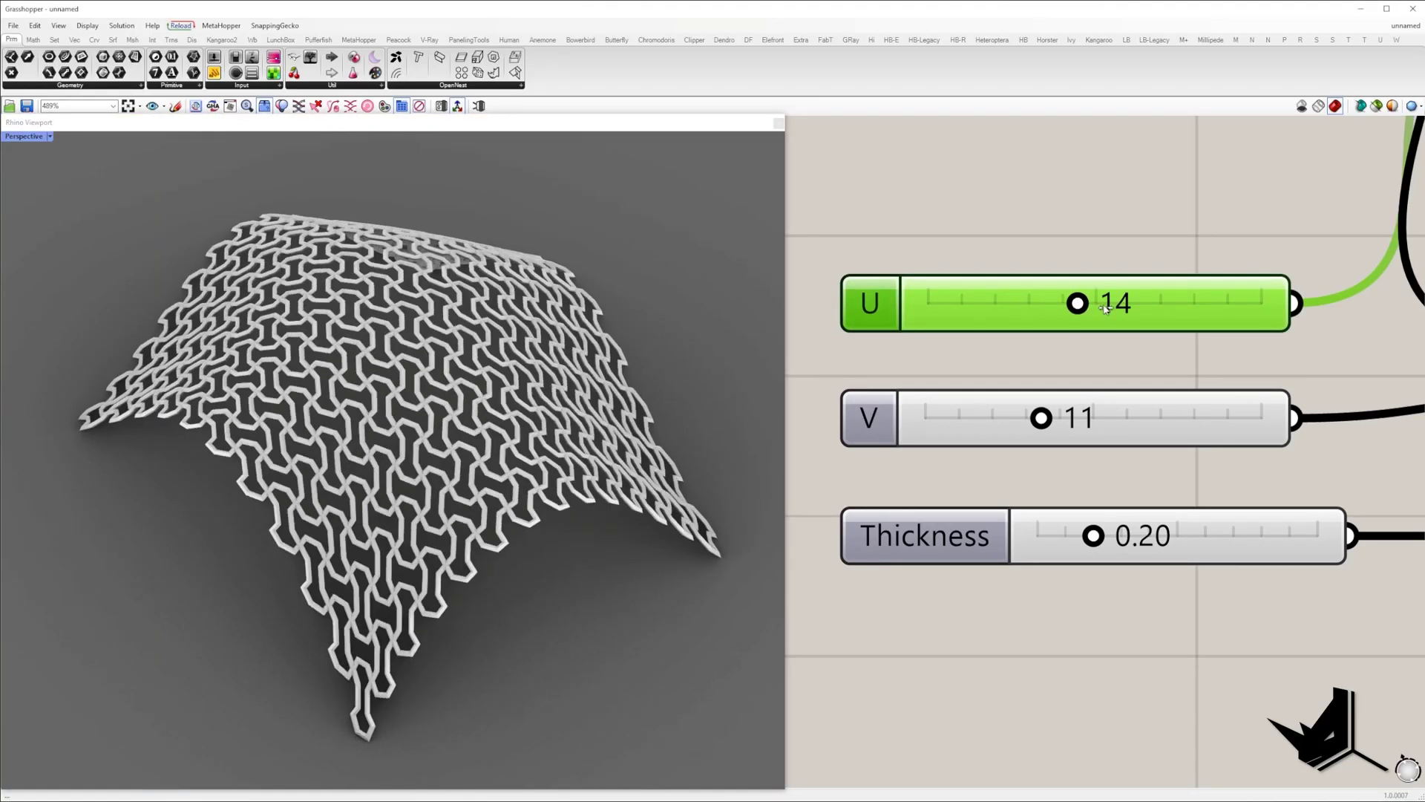
Try a denser V division of 23 on the chain-like pattern, then set V to 7.
left_click_drag(1086, 418, 1225, 420)
double_click(1036, 416)
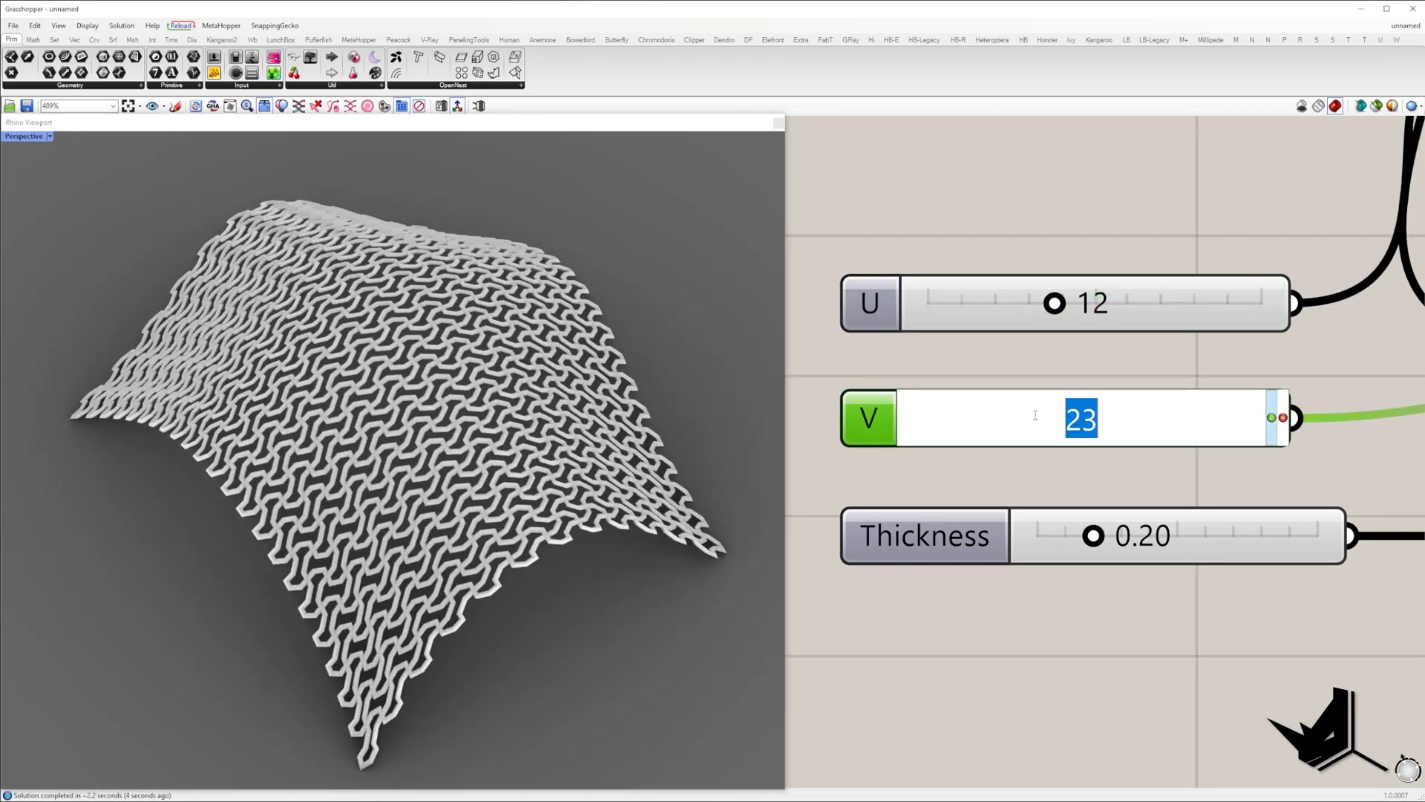
type("7")
key("Return")
Set the U division of the chain-like pattern to 7 and increase its Thickness.
double_click(1054, 303)
type("7")
key("Return")
left_click_drag(1094, 535, 1223, 535)
right_click_drag(601, 424, 549, 466)
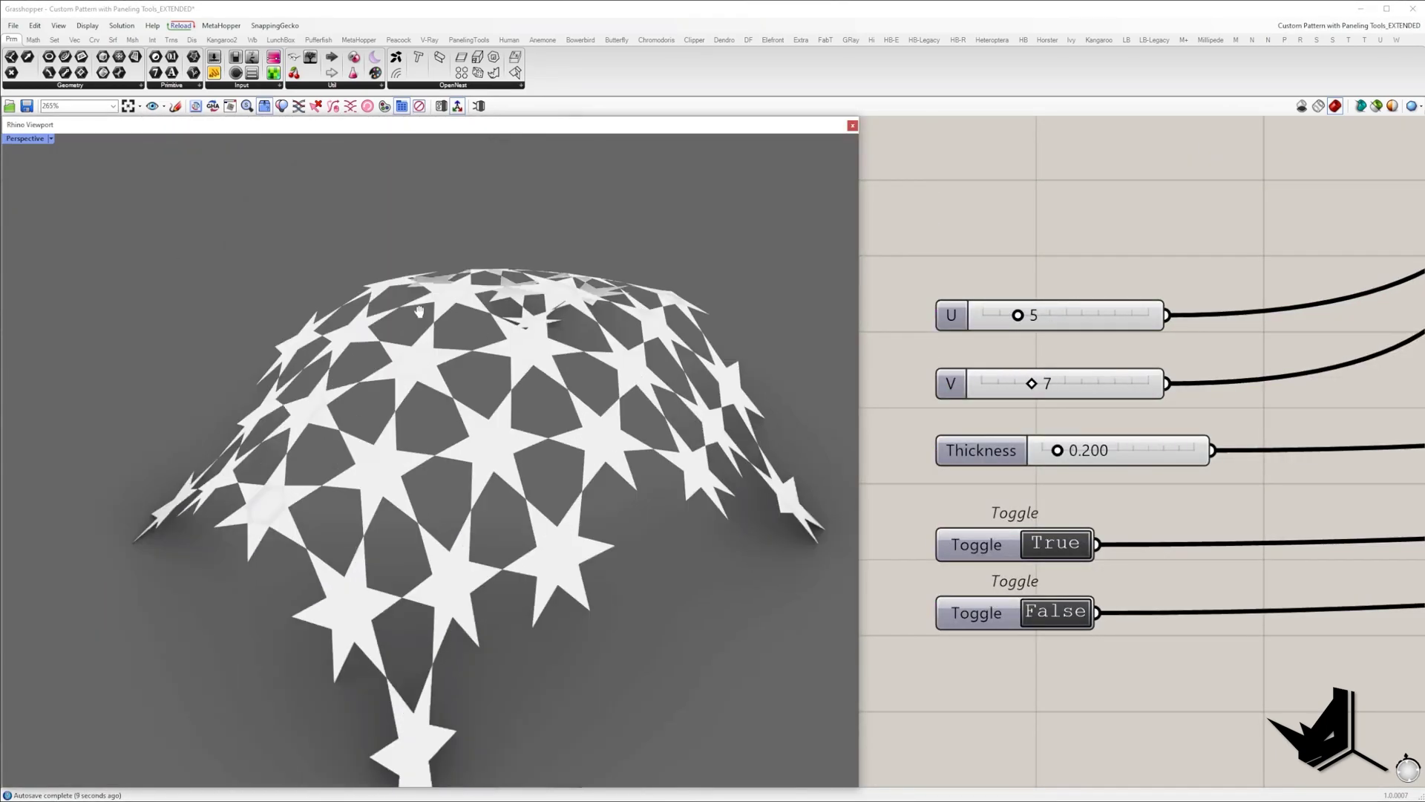
Increase the V and U divisions of the star pattern and slightly raise its thickness.
right_click_drag(420, 311, 386, 259, "shift")
left_click_drag(1032, 384, 1082, 385)
left_click_drag(1017, 315, 1079, 315)
right_click_drag(505, 371, 438, 382)
mouse_move(1058, 450)
left_mouse_down()
mouse_move(1091, 451)
mouse_move(1062, 451)
left_mouse_up()
Flip both Boolean toggles of the star pattern and reduce its V and U divisions.
double_click(1055, 612)
double_click(1060, 538)
left_click_drag(1082, 385, 1065, 386)
left_click_drag(1077, 317, 1044, 319)
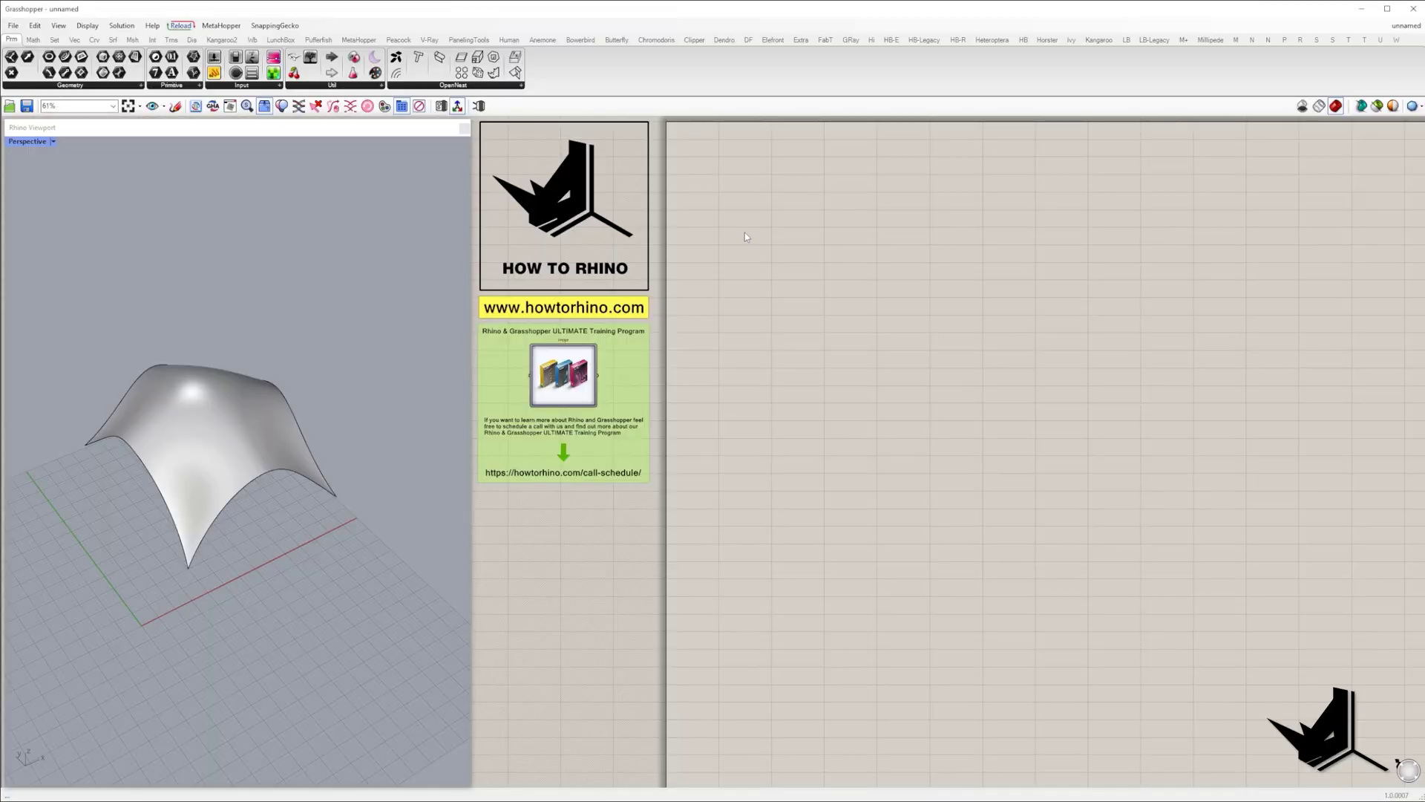
Place a Surface parameter on the canvas and reference the curved Rhino surface in it.
left_click(745, 233)
left_click_drag(743, 231, 750, 234)
right_click(750, 234)
left_click(784, 404)
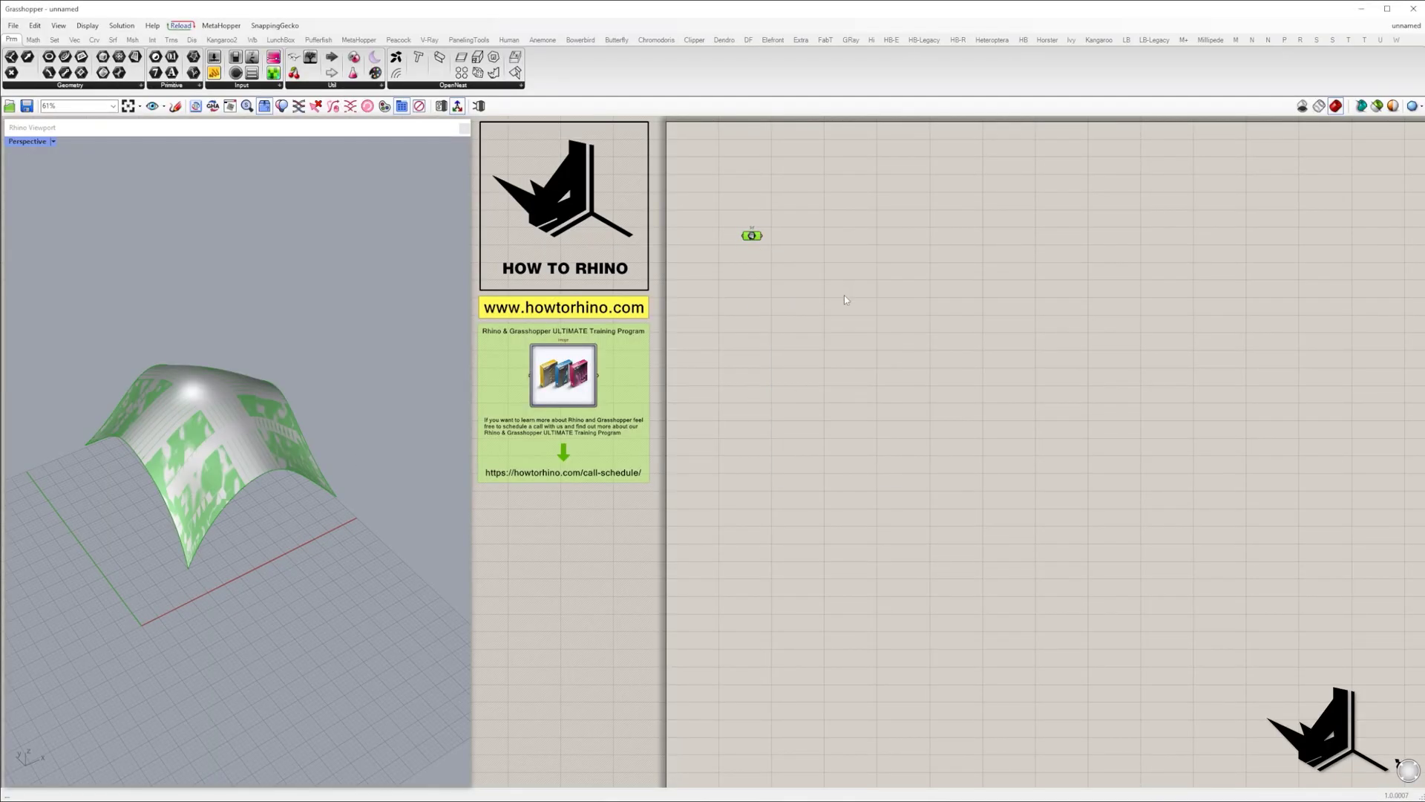
left_click(844, 291)
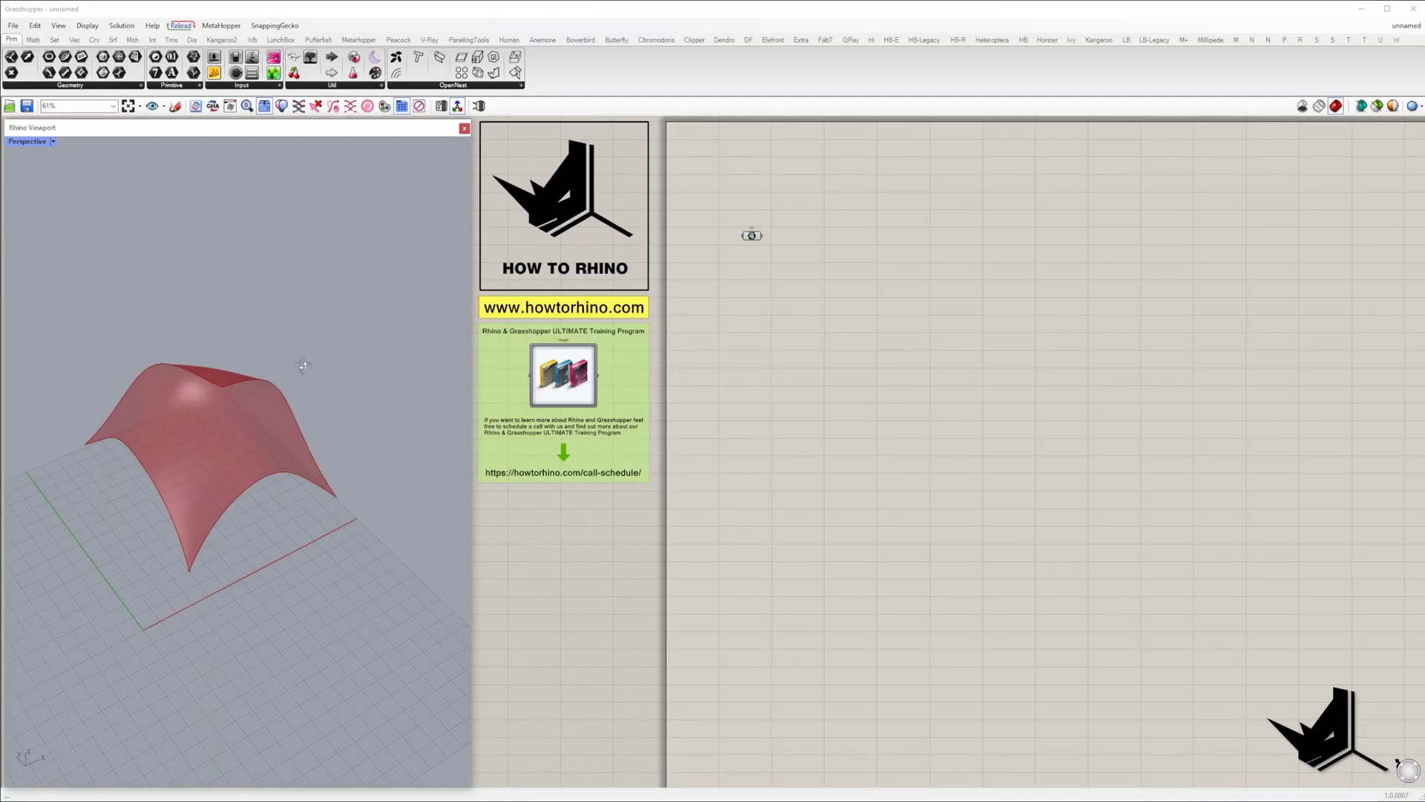
Add a Rebuild Surface component and connect the Surface parameter to its Srf input.
right_click_drag(302, 366, 215, 436)
scroll(194, 472, "up", 4)
scroll(800, 239, "up", 2)
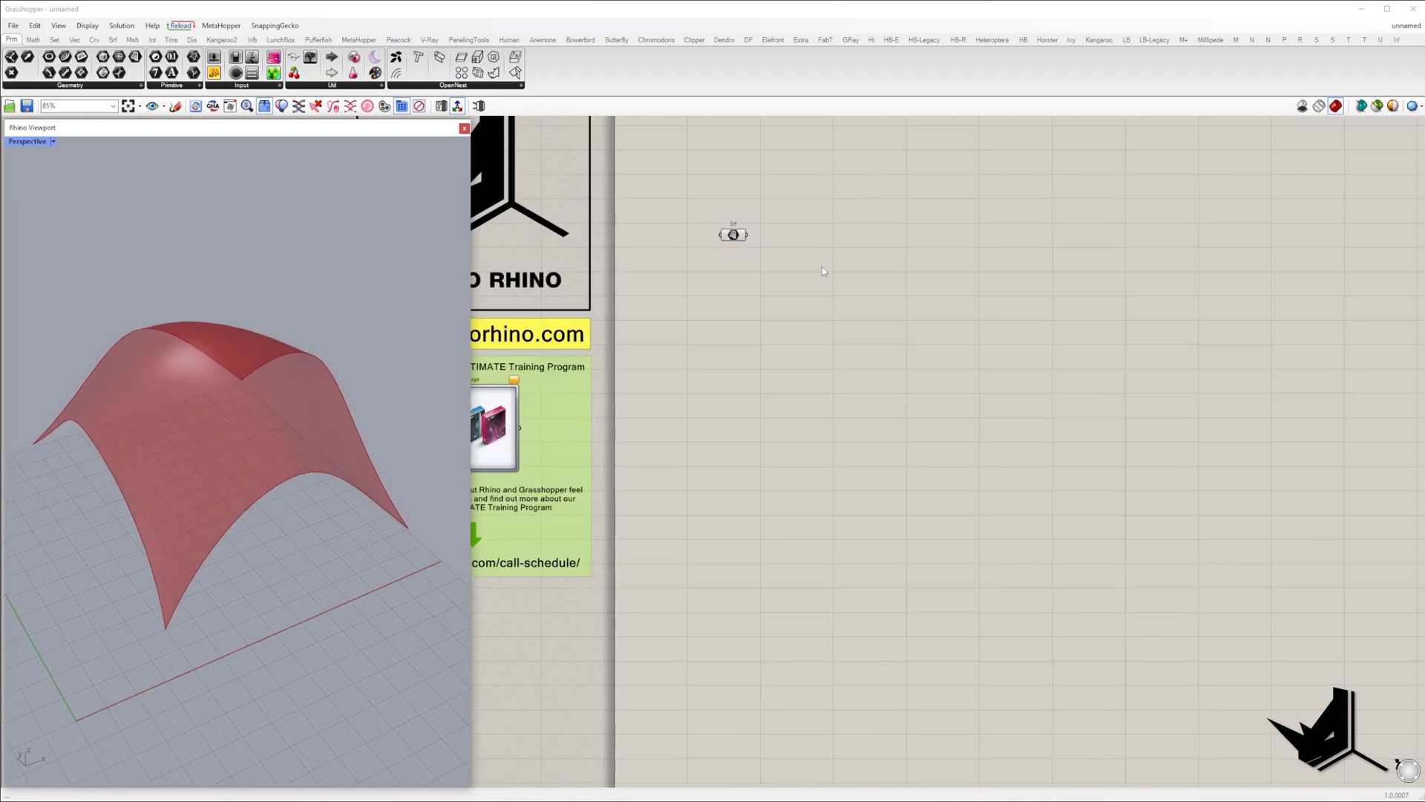
double_click(821, 266)
type("reb")
left_click(811, 251)
left_click_drag(747, 234, 901, 262)
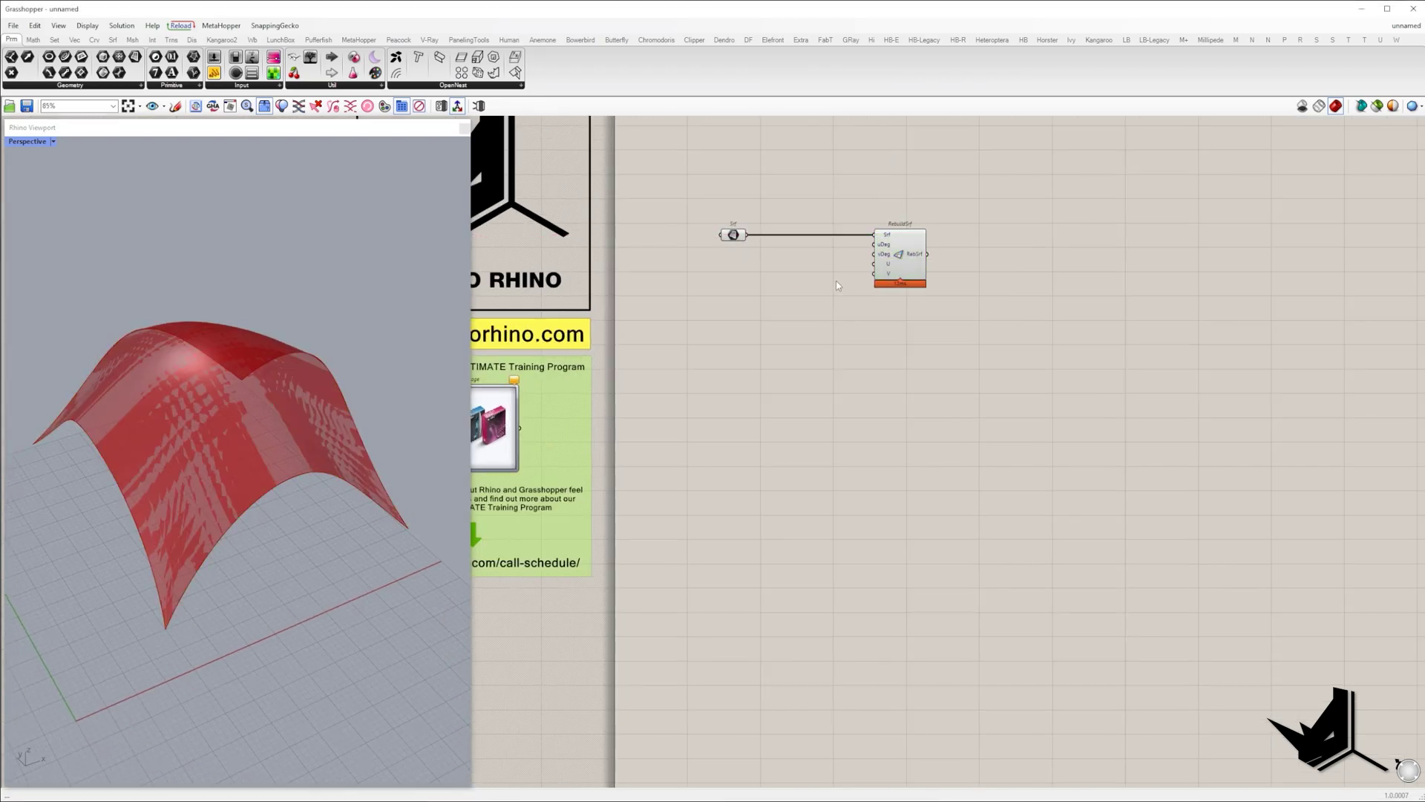
Add a 0 to 100 number slider set to 30 and connect it to the U and V inputs of Rebuild Surface.
double_click(824, 276)
type("0<100")
key("Return")
double_click(837, 281)
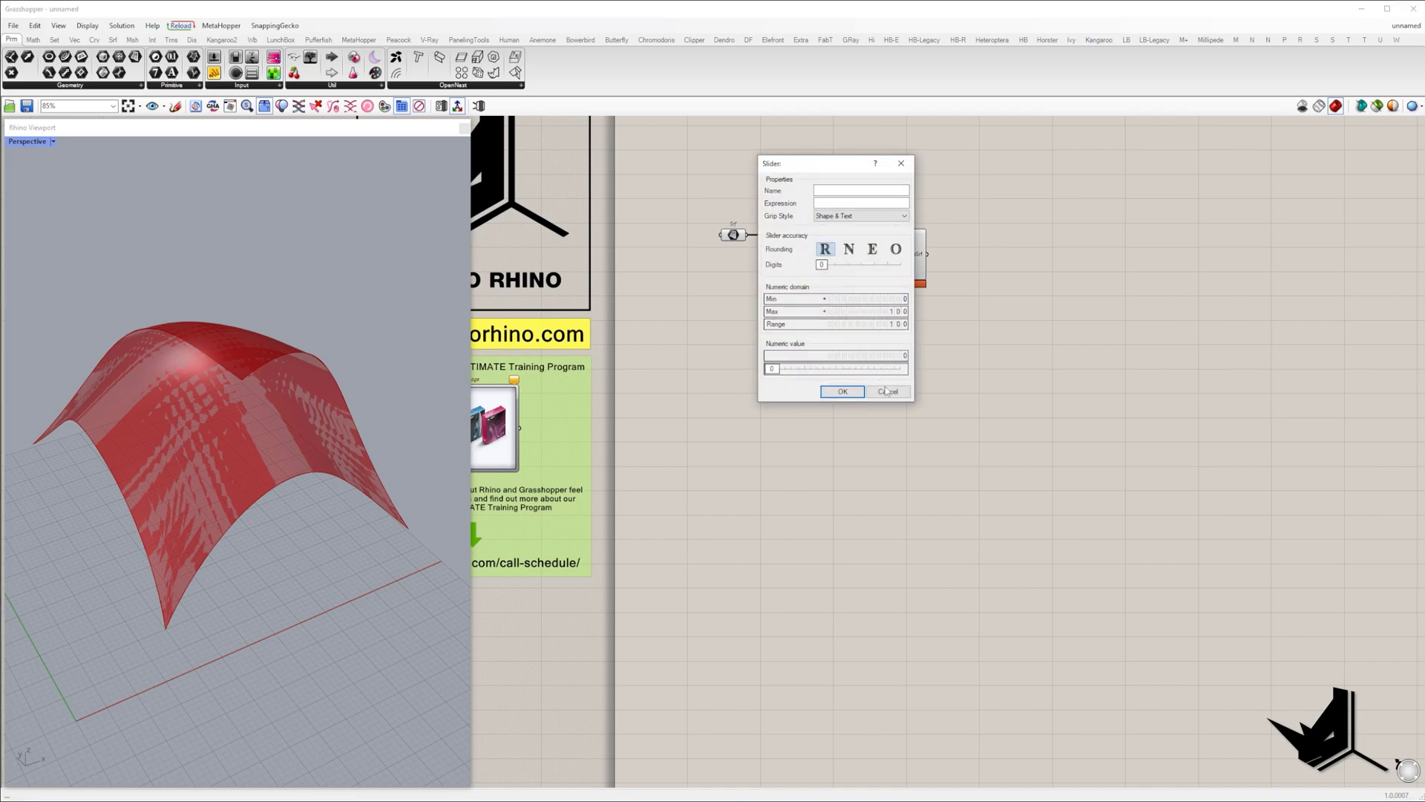
left_click(886, 388)
scroll(863, 281, "up", 4)
double_click(853, 282)
mouse_move(846, 281)
left_mouse_down()
mouse_move(738, 288)
mouse_move(884, 249)
mouse_move(833, 283)
left_mouse_up()
type("30")
key("Return")
Add a Surface Domain Number component, connect the rebuilt surface to its S input, and place it beyond Rebuild Surface.
right_click_drag(1113, 149, 1097, 274)
double_click(1097, 274)
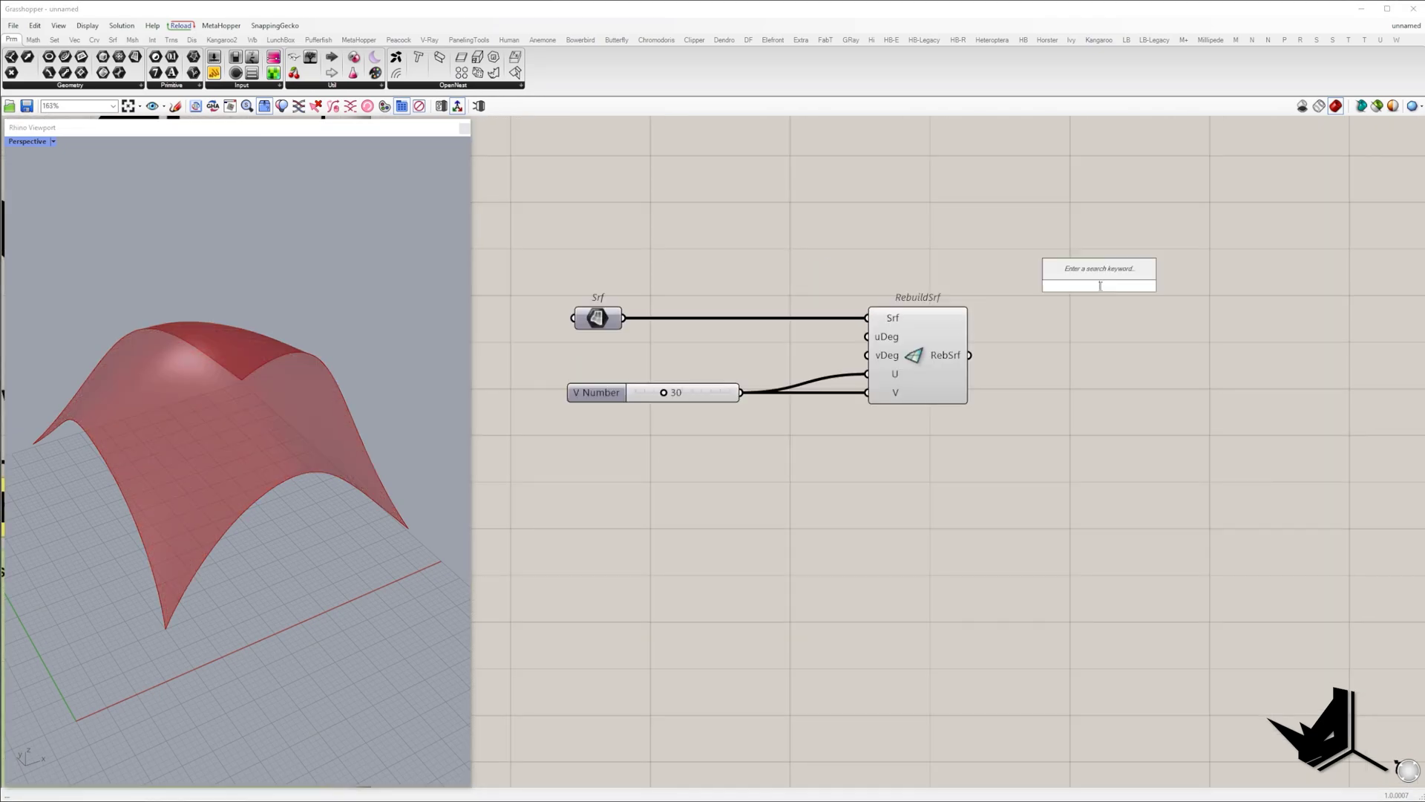
type("surface domain nu")
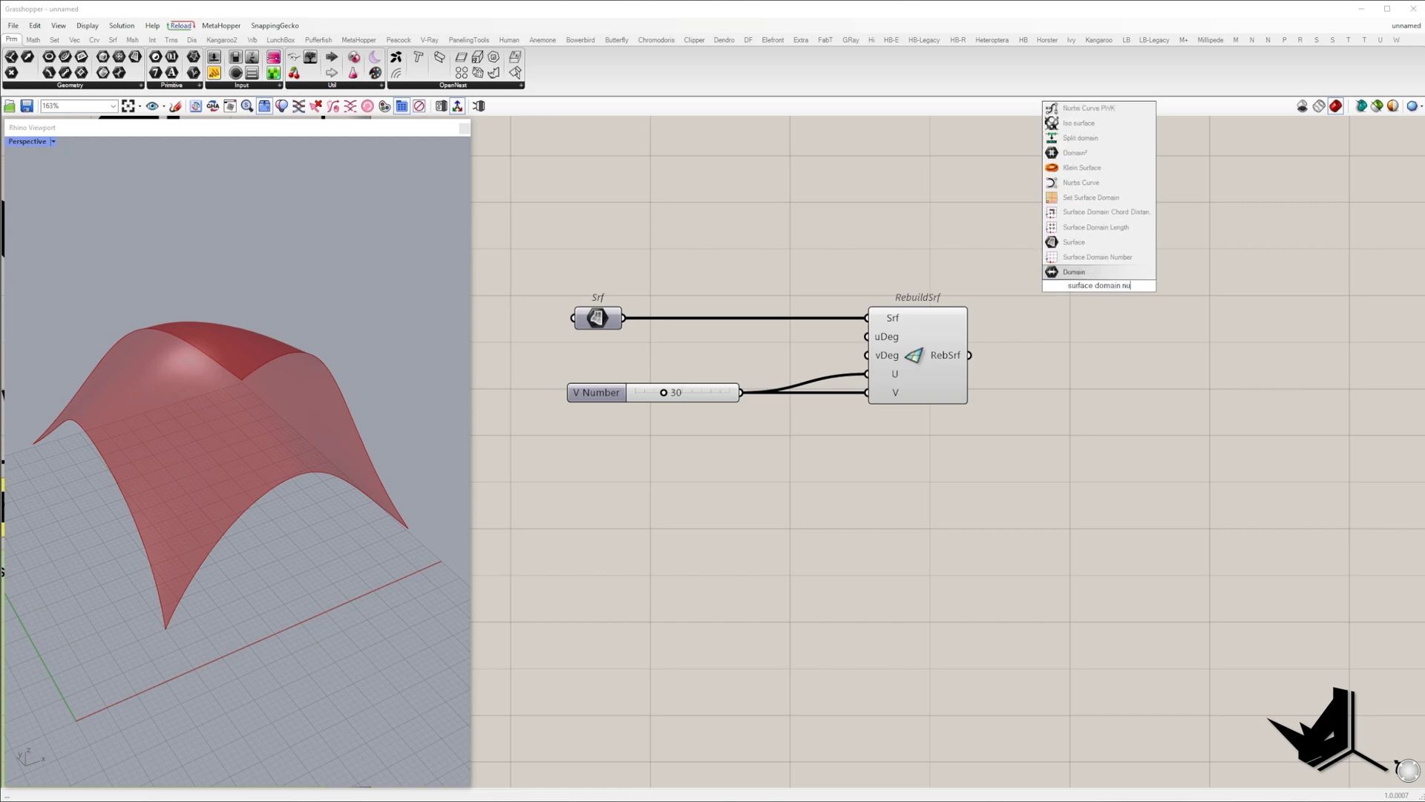
left_click(1084, 152)
left_click_drag(1061, 266, 971, 355)
scroll(1030, 315, "down", 3)
left_click_drag(1072, 297, 1136, 450)
Add two Multiplication components and connect the panel containing 4 to the A input of each.
left_click(881, 471)
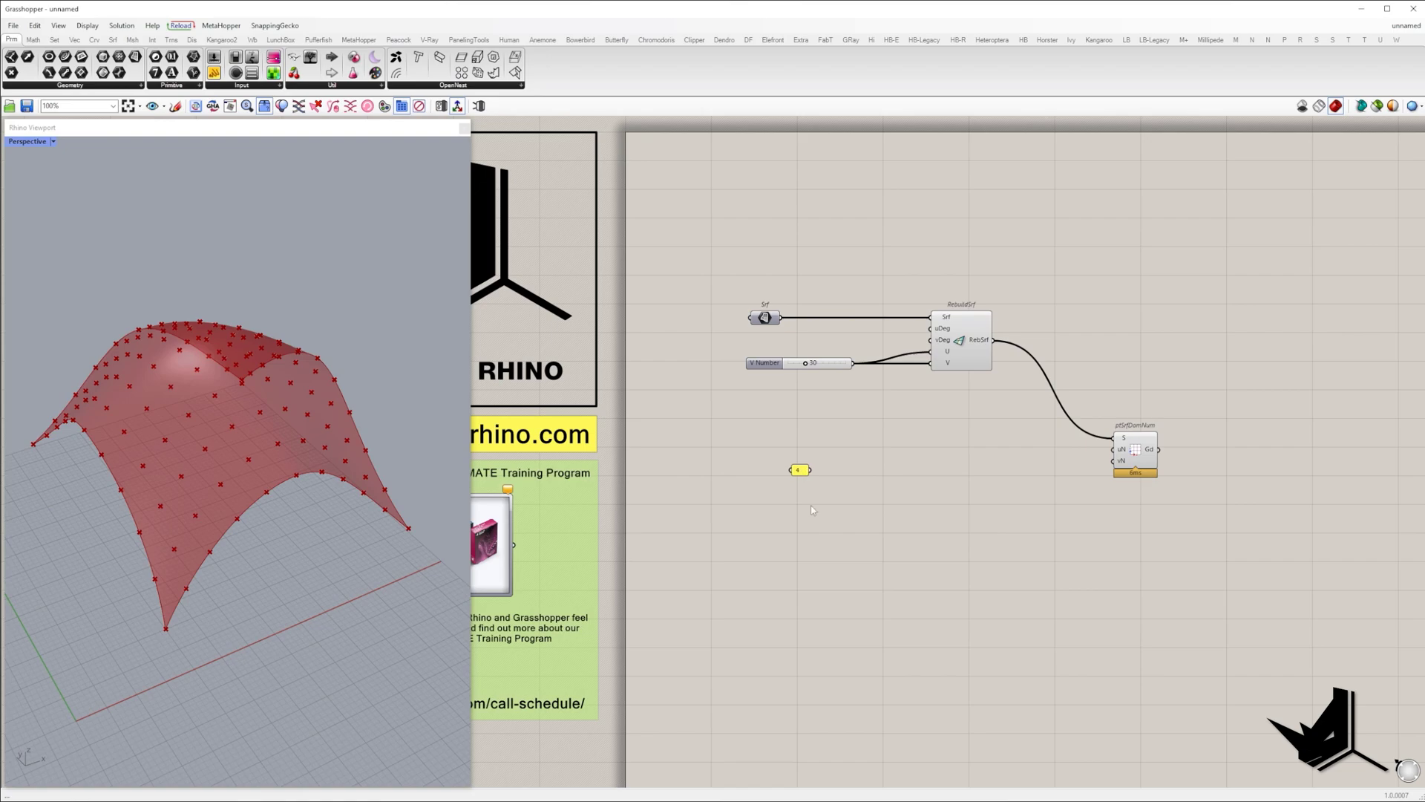
scroll(813, 510, "up", 3)
scroll(873, 493, "down", 2)
double_click(880, 476)
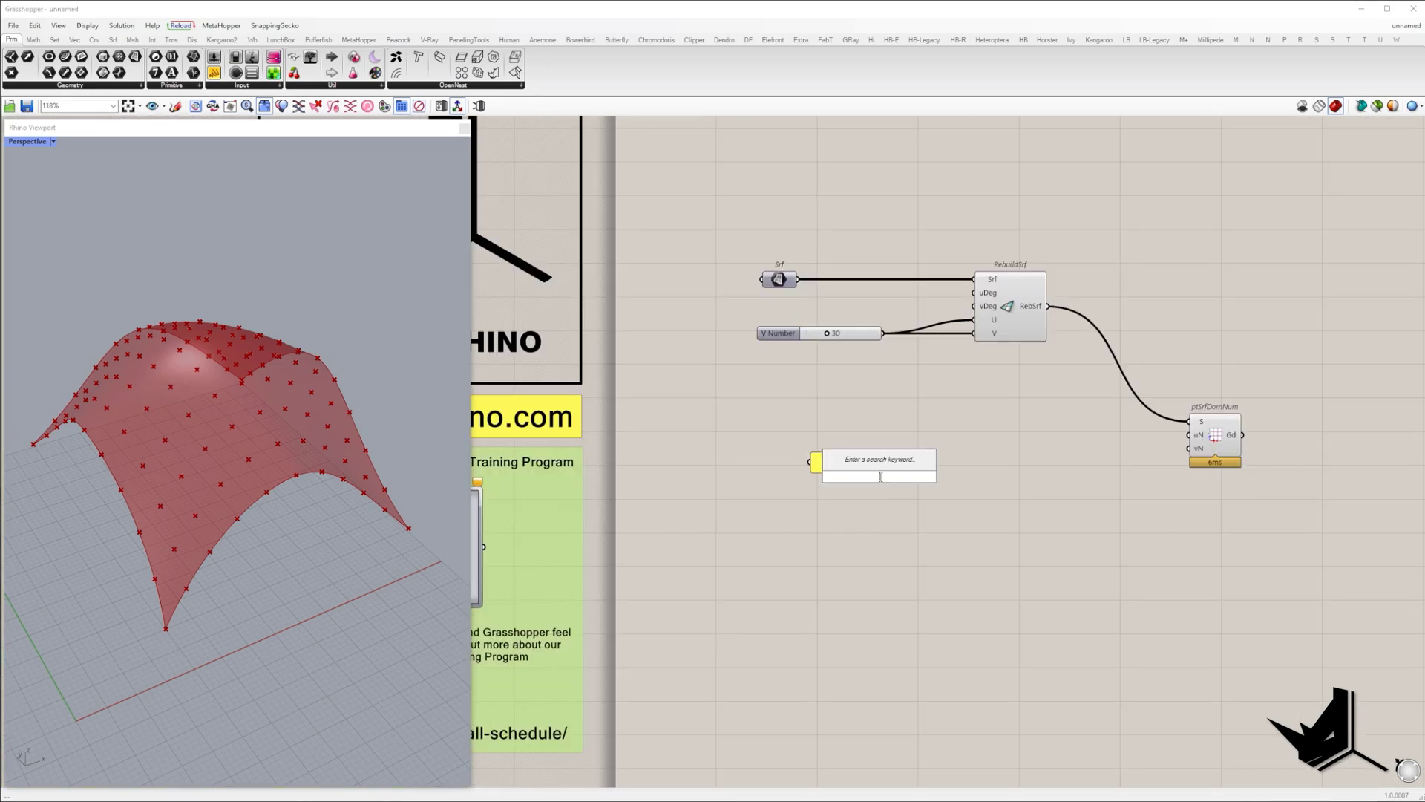
type("multi")
left_click(873, 434)
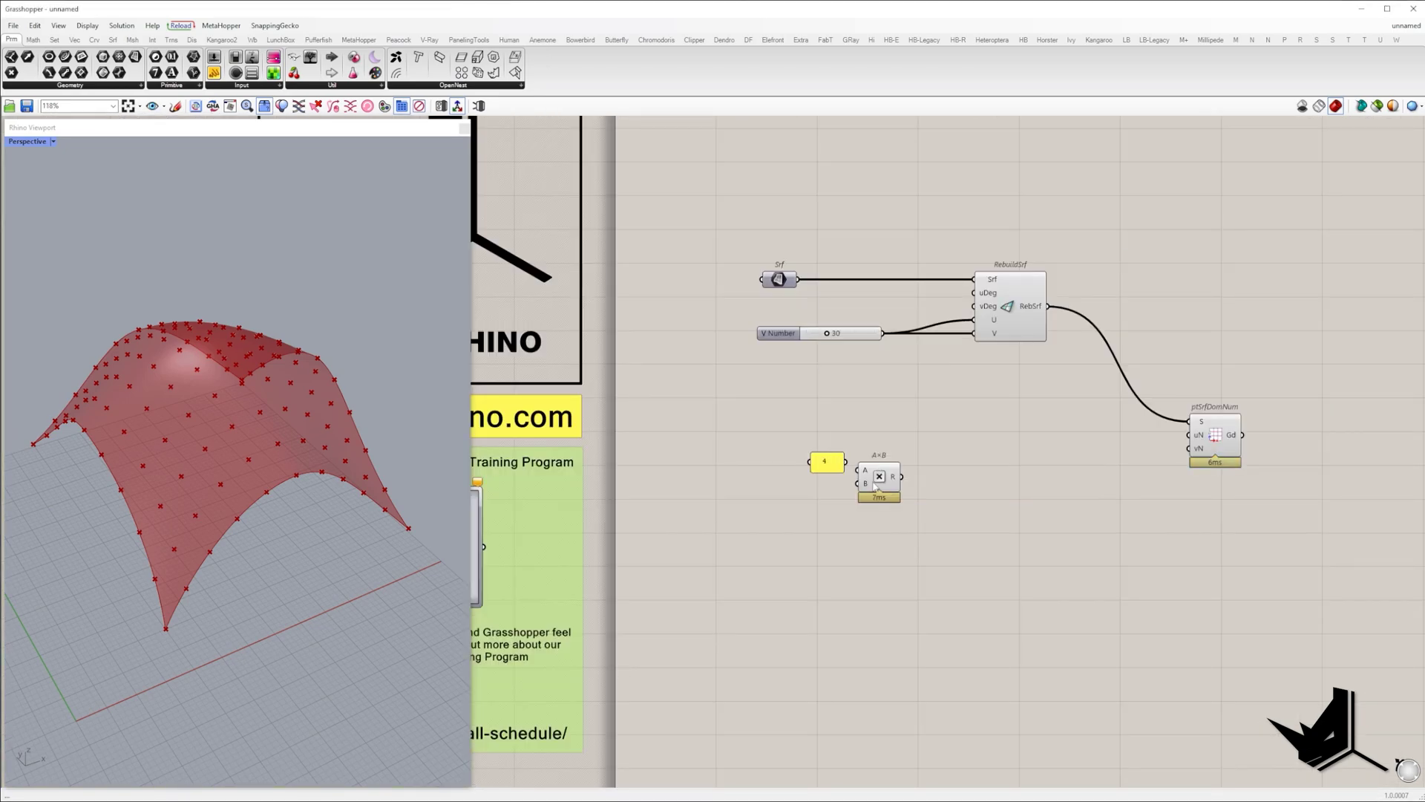
left_click(876, 483)
left_click_drag(884, 482, 927, 608)
Add an integer slider, set it to 11, and connect it to the first Multiplication's B input.
double_click(786, 536)
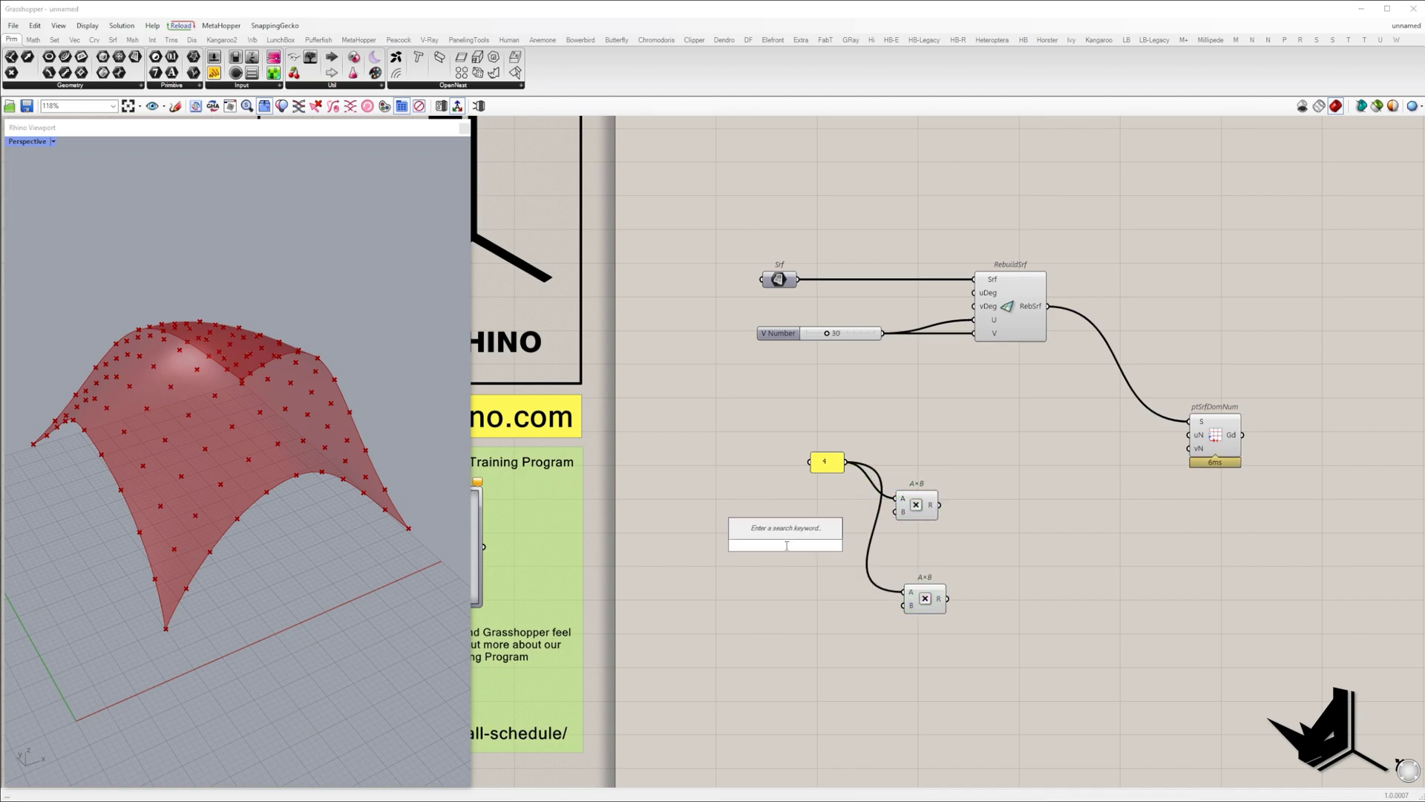
type("1<")
key("Return")
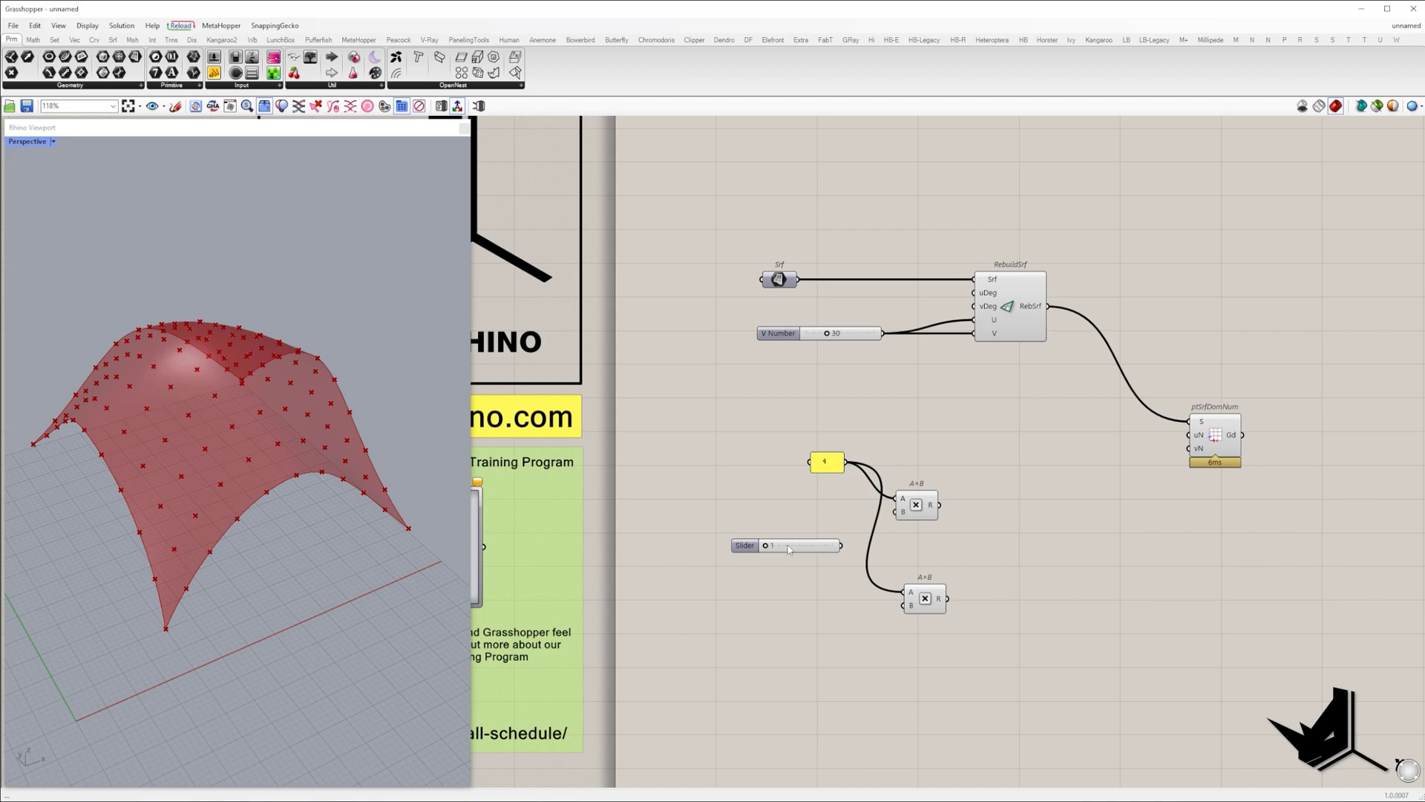
scroll(788, 547, "up", 5)
left_click_drag(739, 542, 796, 542)
scroll(887, 536, "down", 2)
left_click_drag(904, 541, 994, 491)
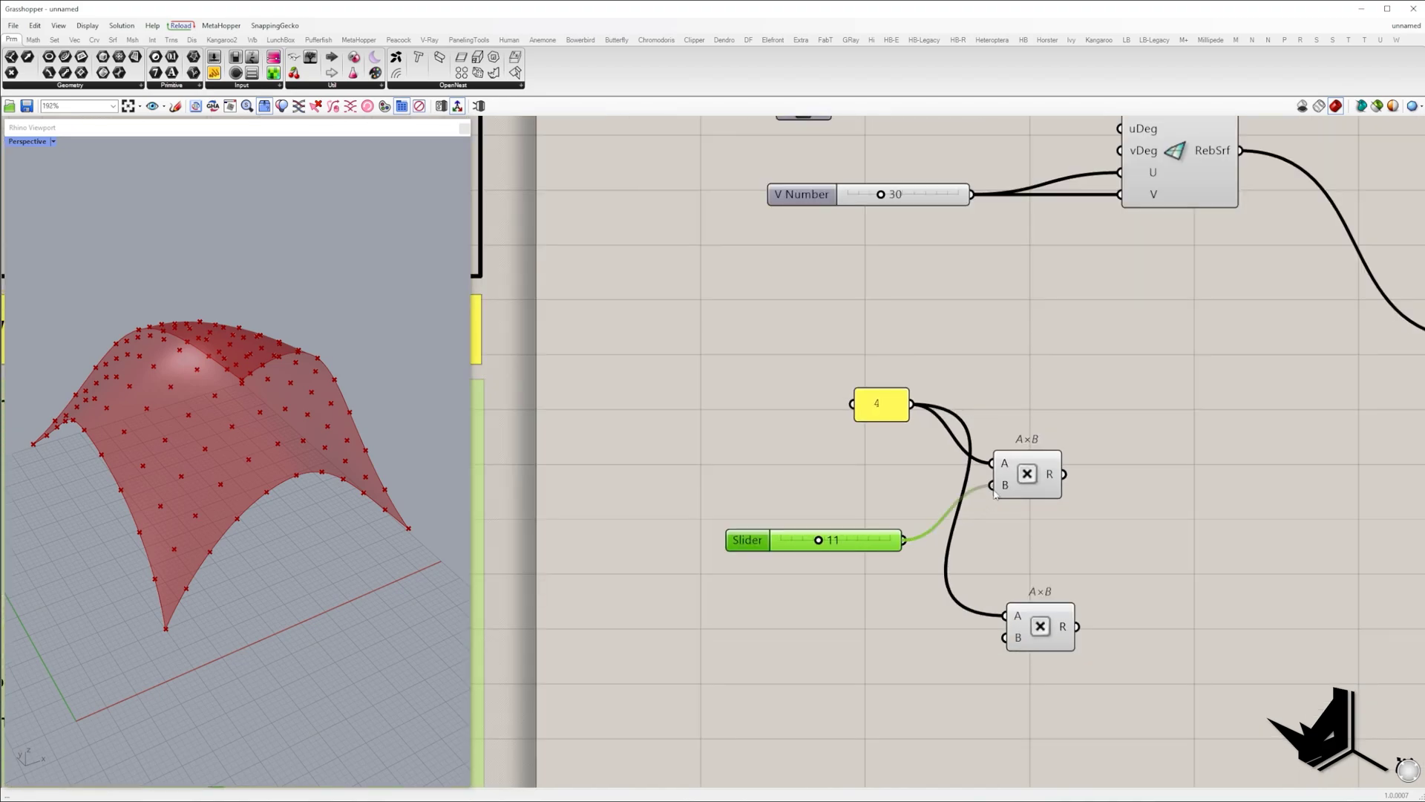
Duplicate the slider with value 11 and connect the copy to the second Multiplication's B input.
scroll(995, 494, "down", 1)
left_click_drag(819, 541, 819, 632, "alt")
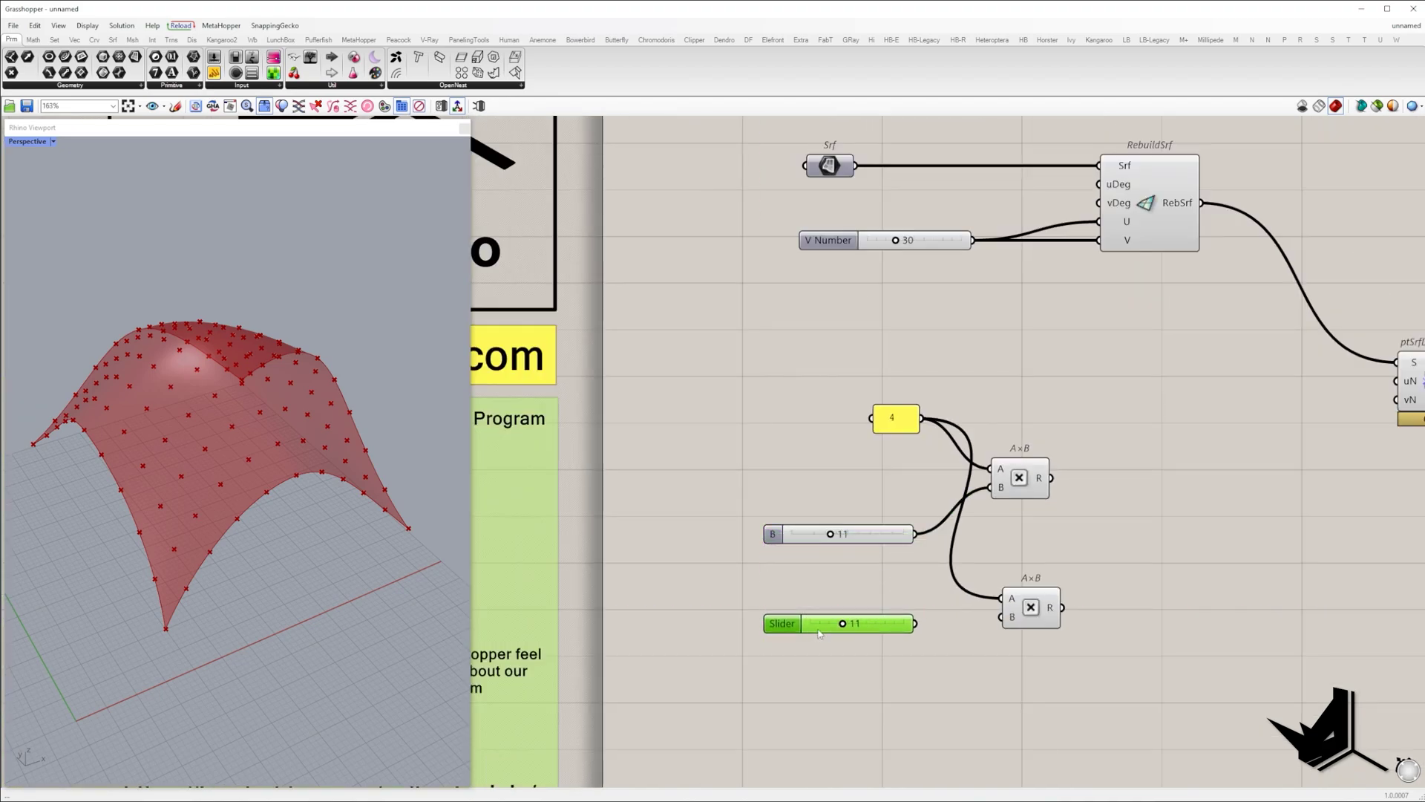
right_click_drag(1022, 573, 889, 588)
left_click_drag(782, 637, 869, 631)
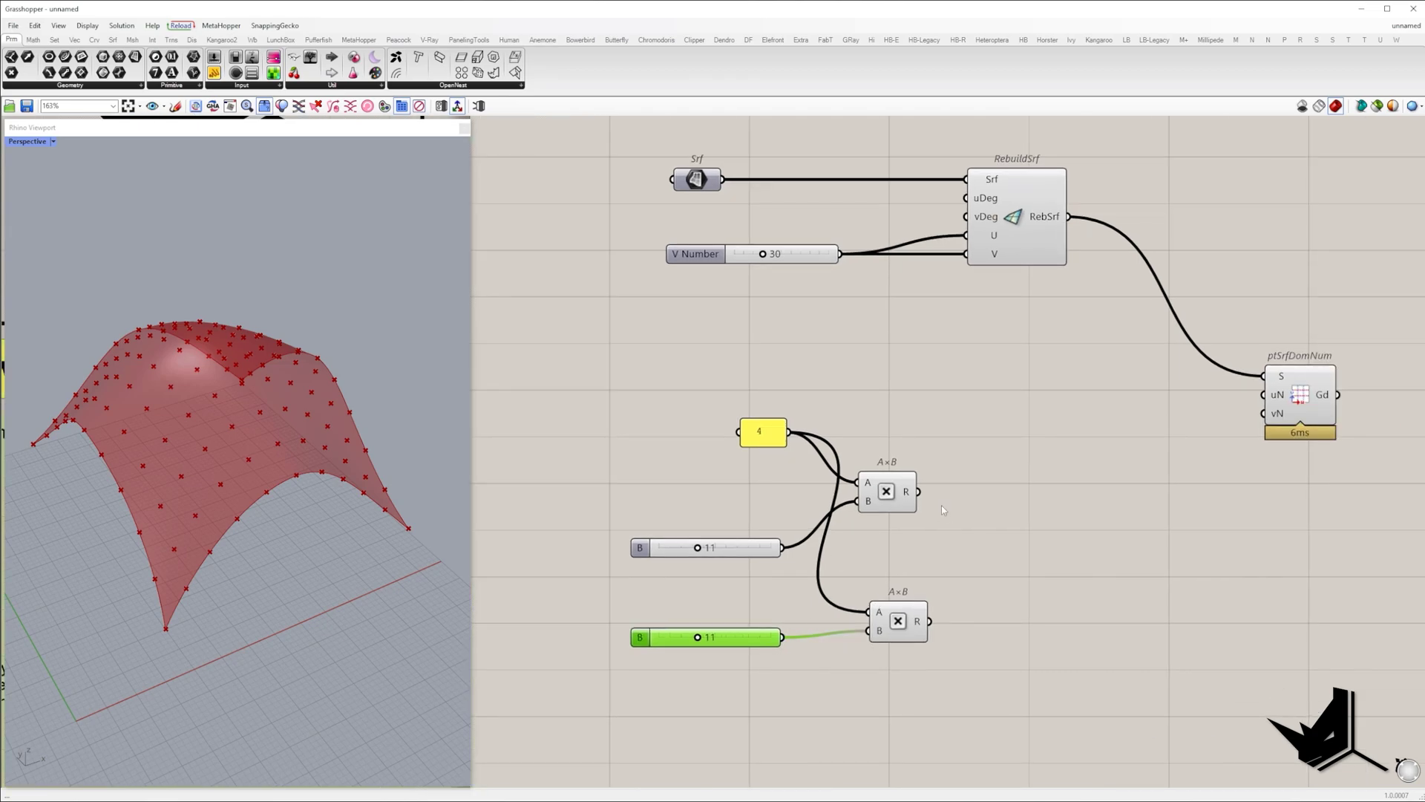
Connect the two Multiplication results to the uN and vN inputs of the Surface Domain Number component.
left_click_drag(918, 492, 929, 621)
scroll(933, 533, "down", 2)
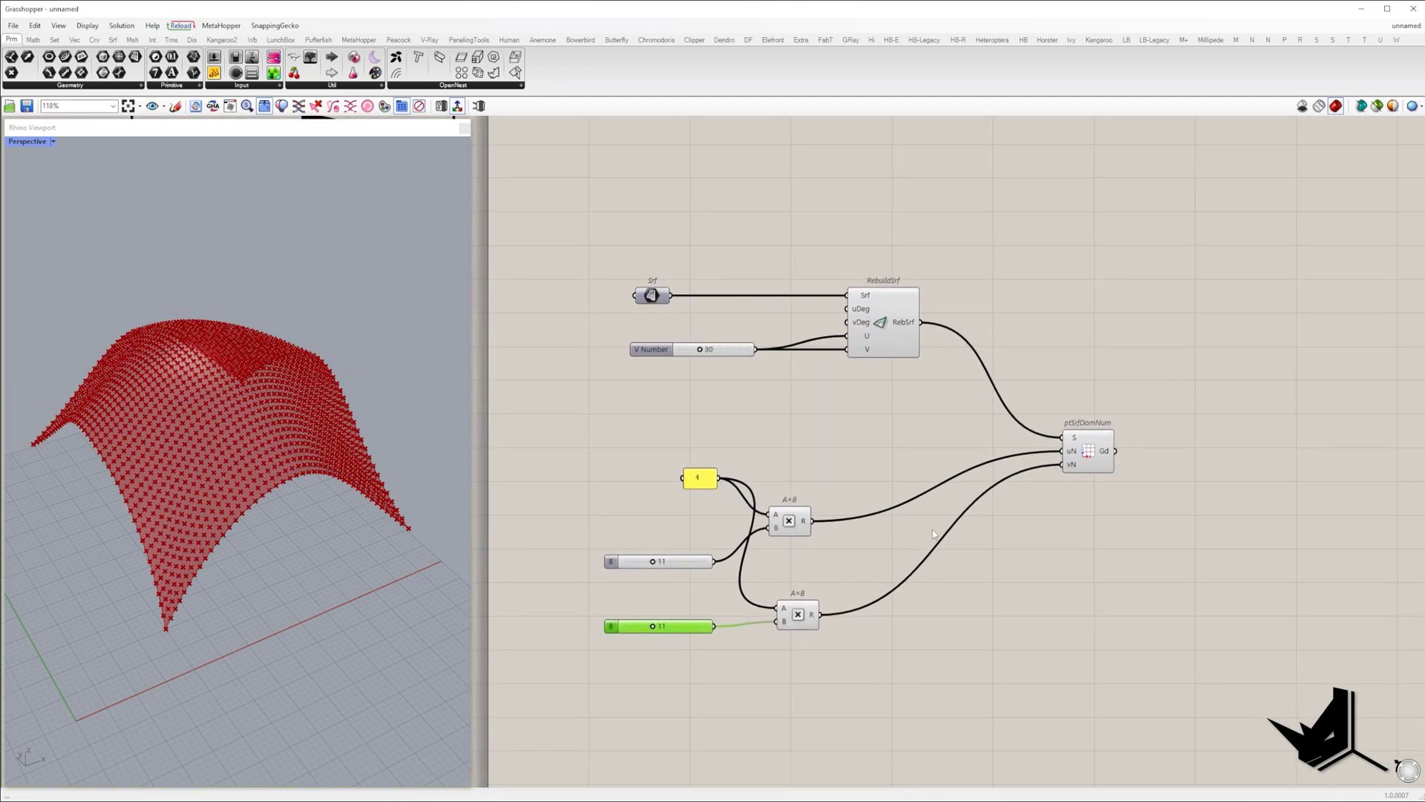
right_click_drag(1075, 445, 1022, 427)
right_click_drag(351, 440, 308, 462)
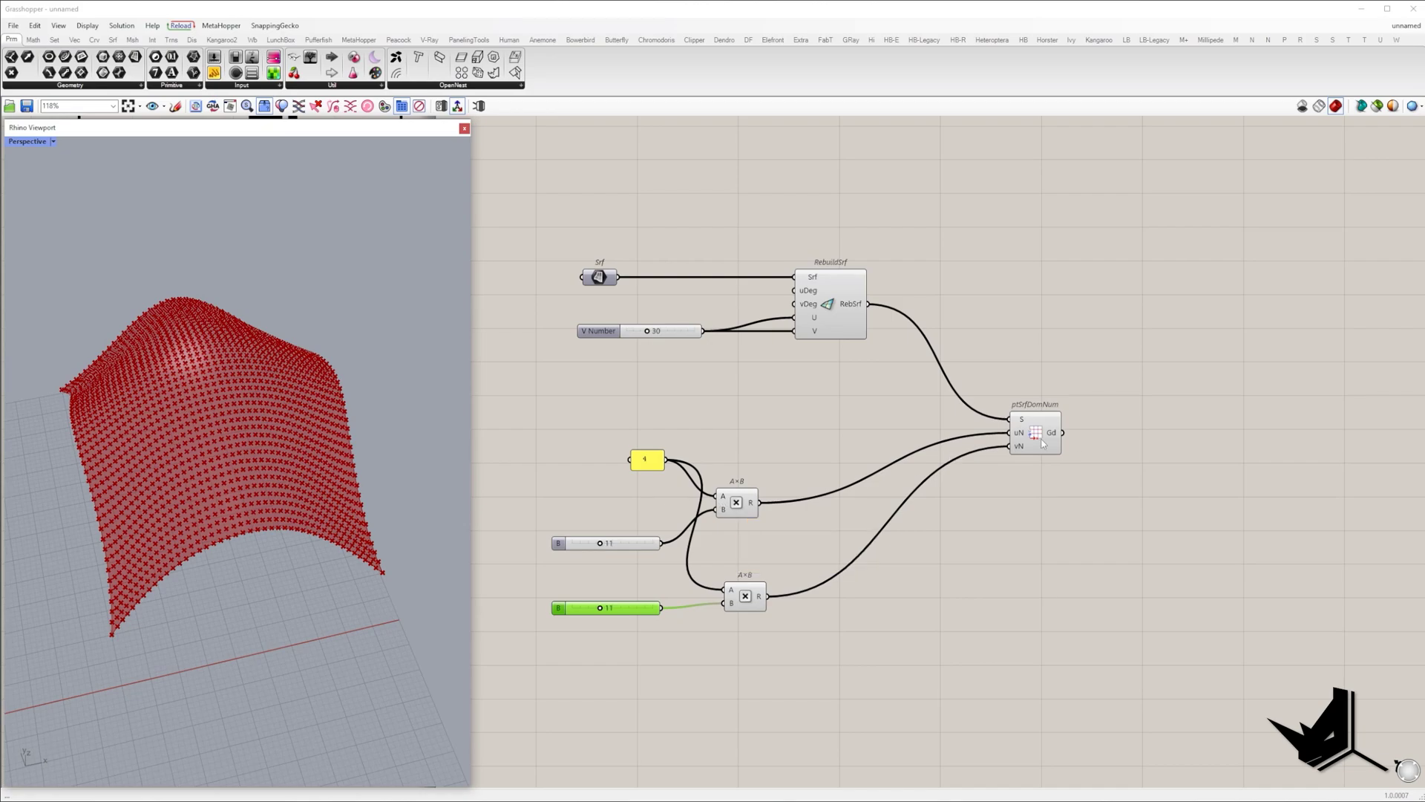
Add a Panel Connections component, connect the Gd grid output to it, and align it beside the grid component.
double_click(1170, 375)
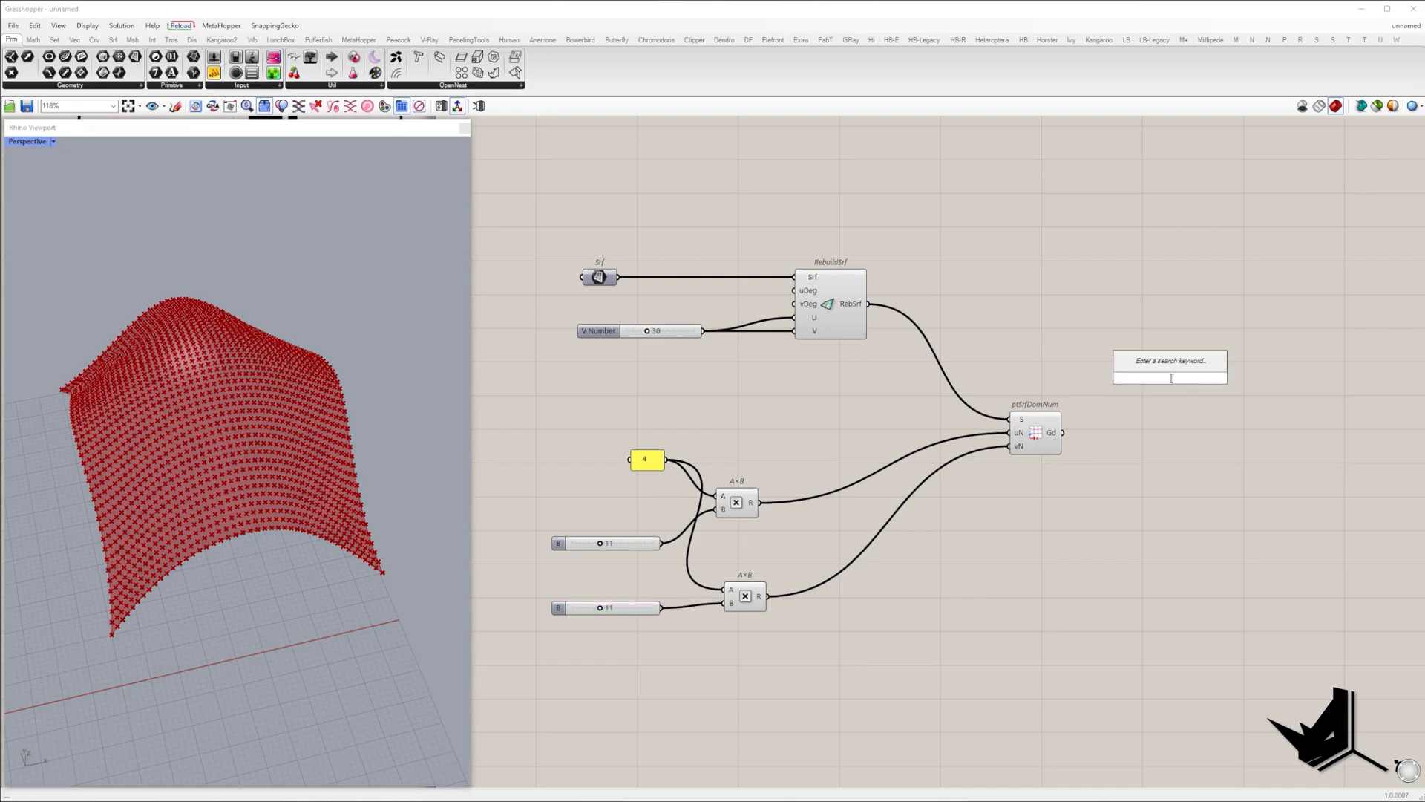
type("panel co")
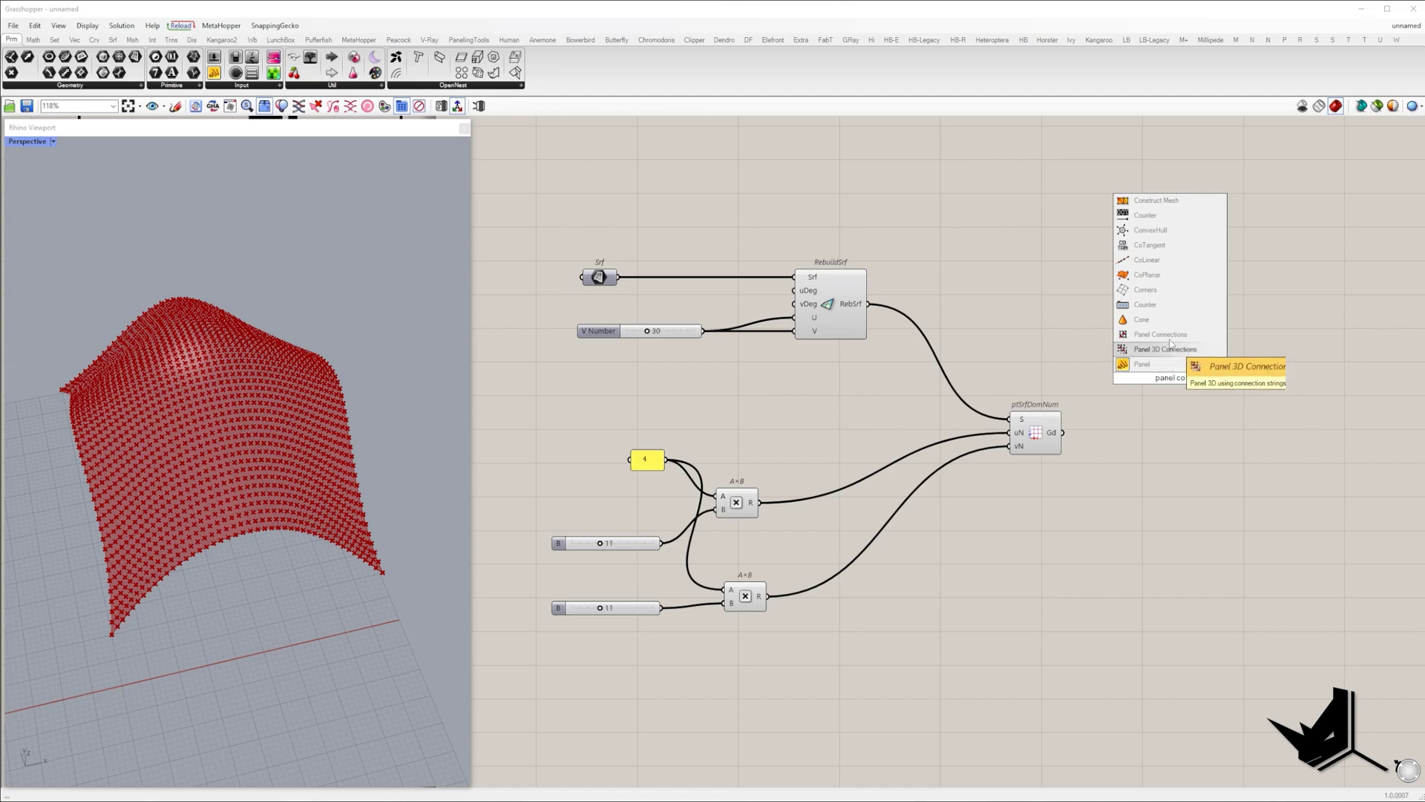
left_click(1183, 347)
left_click_drag(1063, 433, 1145, 360)
right_click_drag(1192, 408, 1094, 392)
scroll(1094, 392, "down", 2)
left_click(1095, 390)
left_click_drag(1094, 393, 1187, 449)
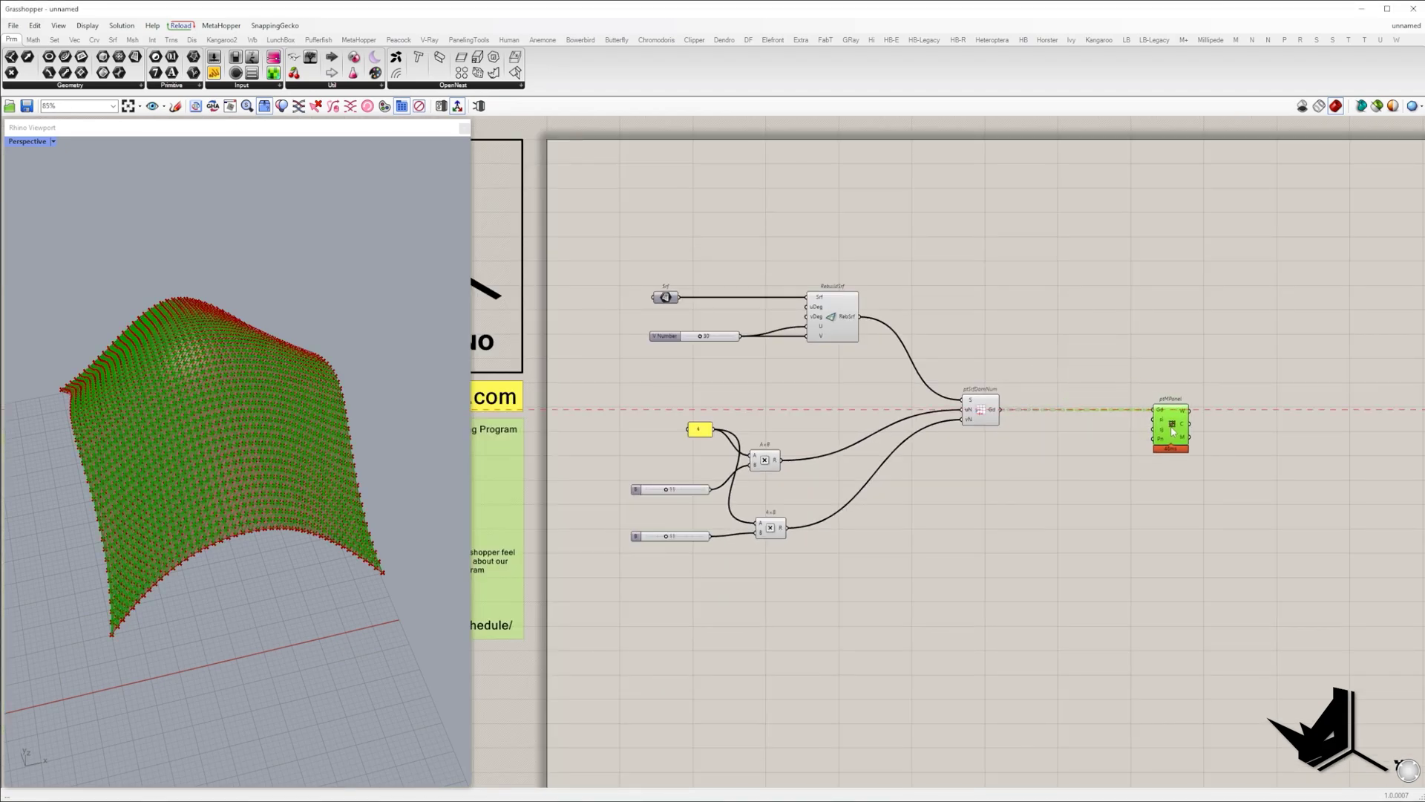
Turn off the preview of the Surface Domain Number component.
left_click(989, 415)
right_click(982, 327)
left_click(1011, 357)
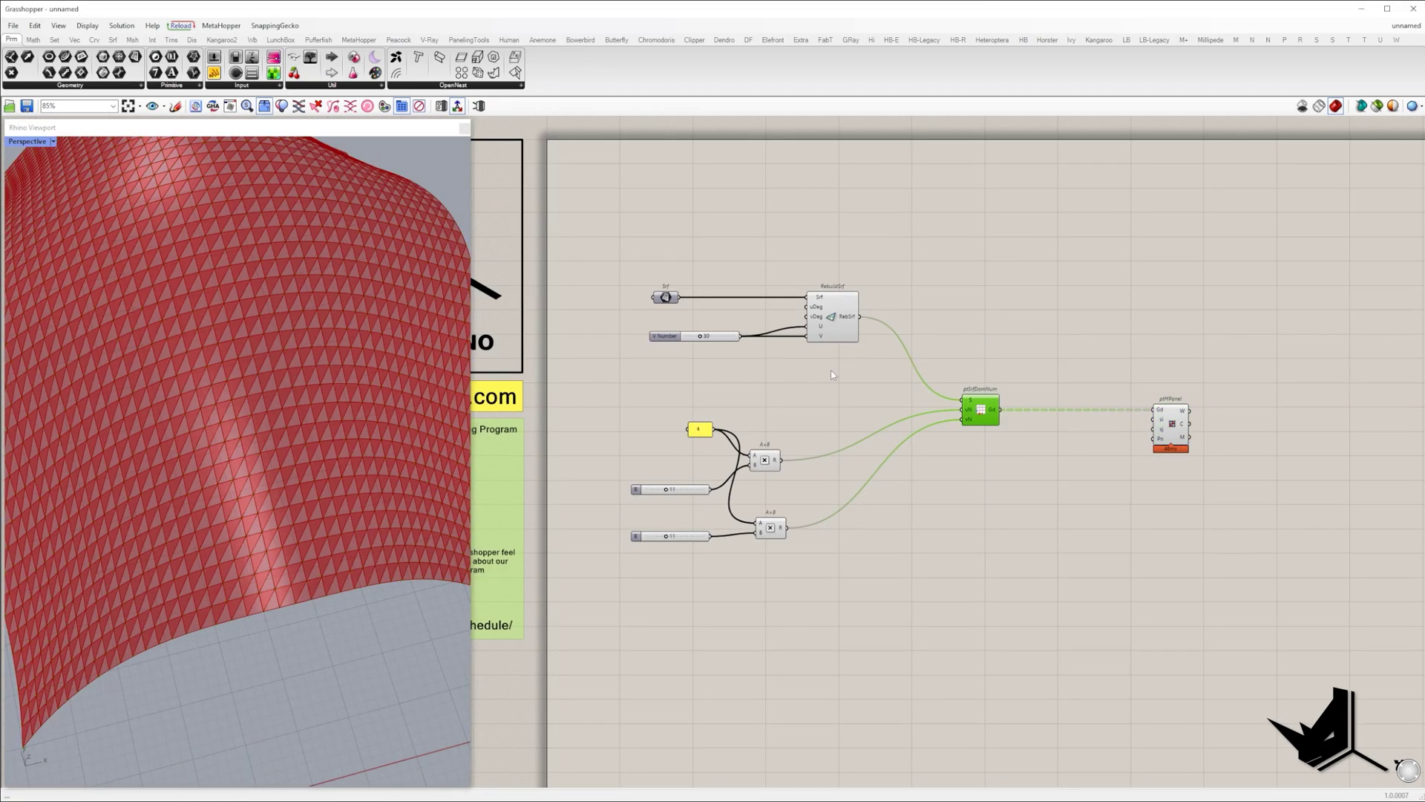
Connect the panel containing 4 to both shift inputs of the Panel Connections component and rearrange the components.
scroll(291, 450, "down", 5)
right_click_drag(296, 455, 325, 451)
scroll(1158, 442, "up", 2)
scroll(1168, 416, "down", 2)
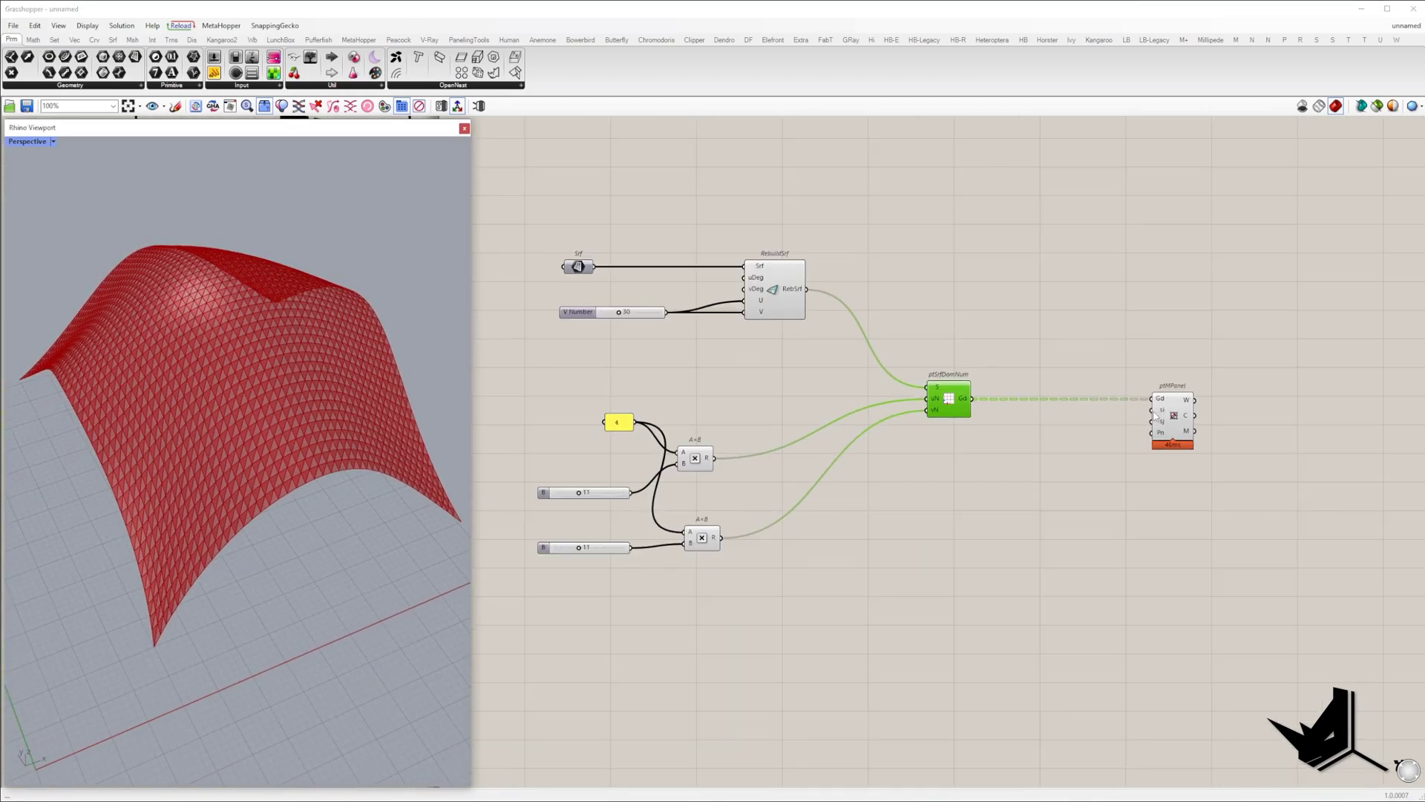
left_click_drag(1151, 410, 1188, 446)
left_click_drag(949, 398, 955, 367)
left_click_drag(1188, 445, 1189, 427)
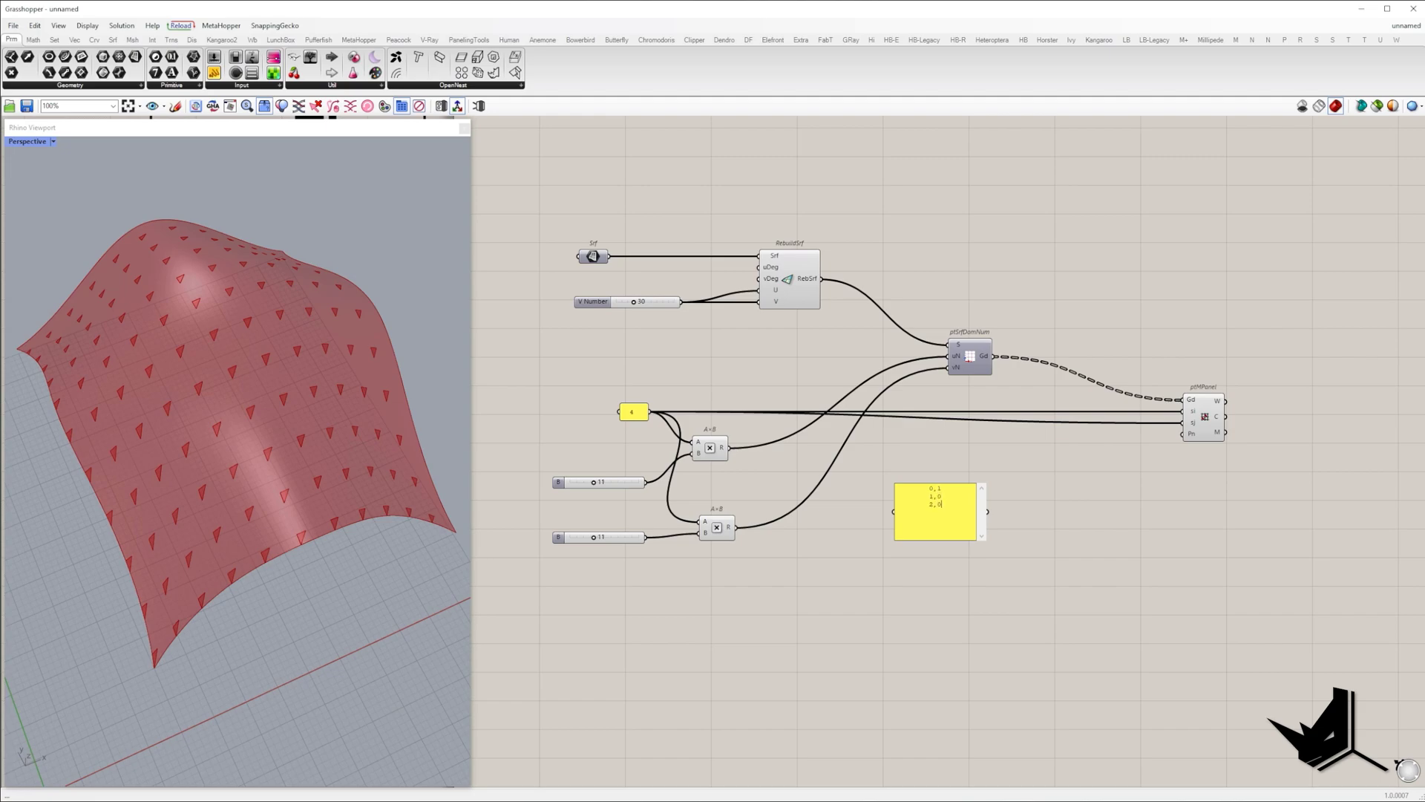
Complete the panel's coordinate list as 0,1; 1,0; 2,0; 2,1; 3,2; 4,2; 4,3; 3,4; 2,4; 2,3; 1,2; 0,2; 0,1 and turn off multiline data.
type(",2")
key("Return")
right_click(956, 571)
left_click(992, 560)
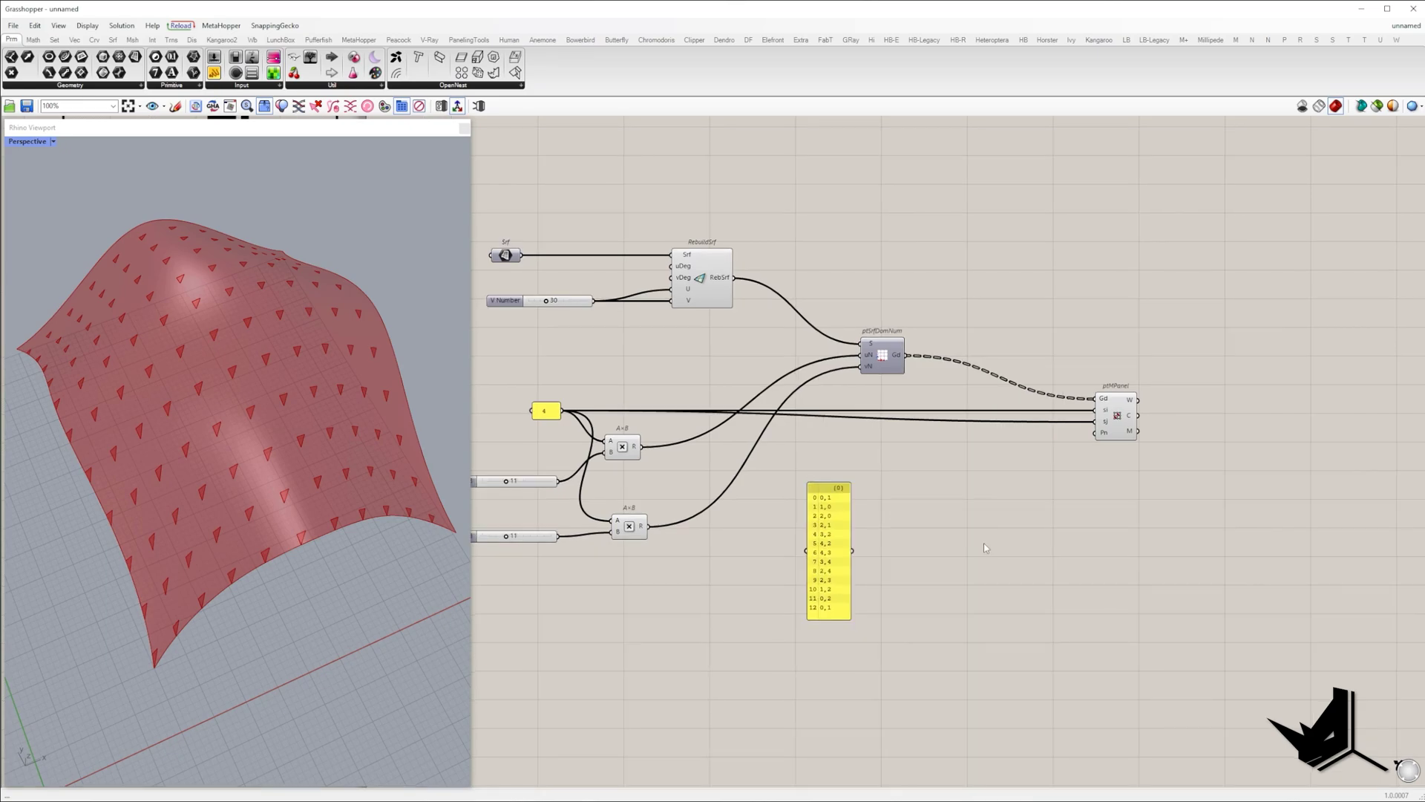
Add a Format text component and connect the coordinate panel to its 0 data input.
double_click(983, 543)
type("format")
key("Return")
left_click_drag(966, 525, 935, 533)
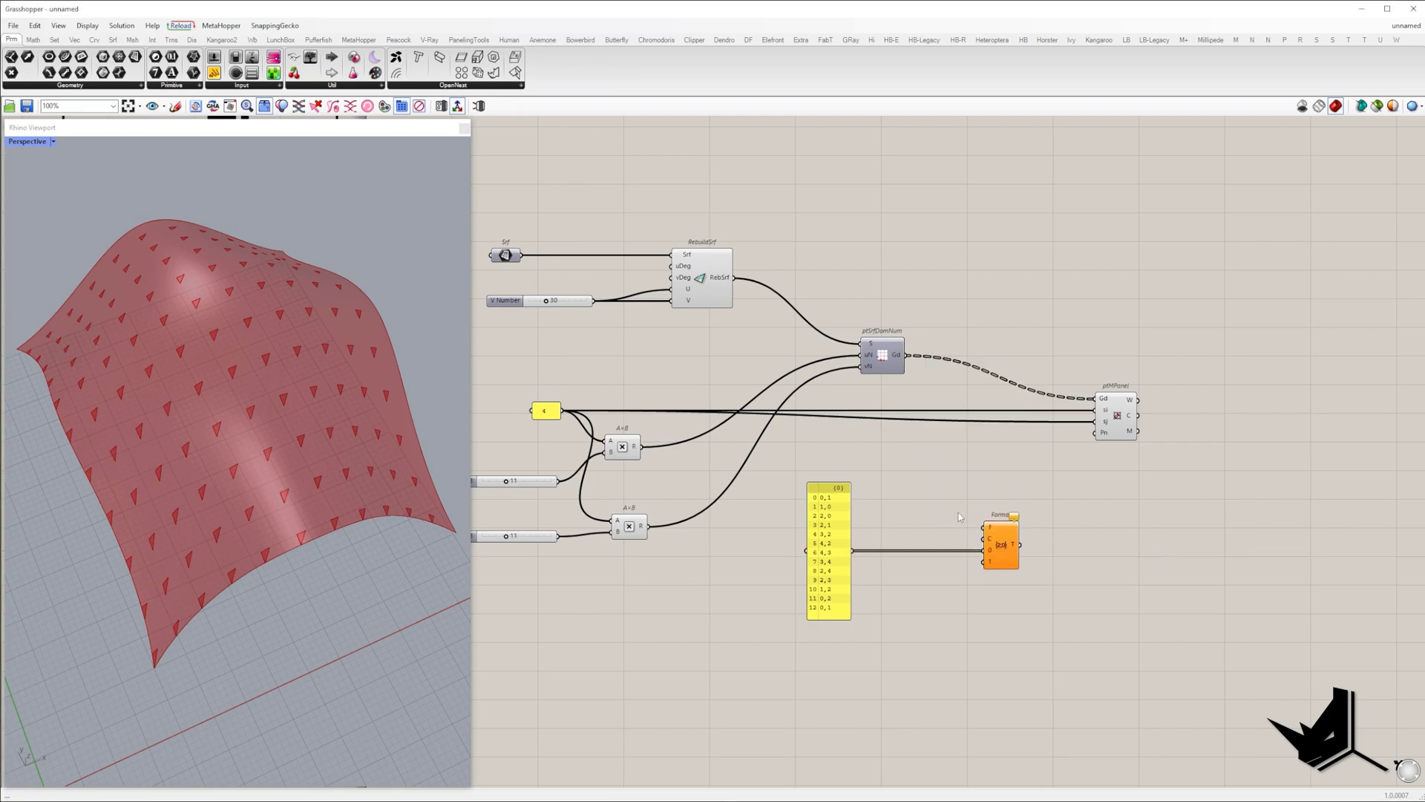
Connect a panel containing ({0}) to the Format component's F input and show the formatted text in an output panel.
scroll(958, 513, "up", 4)
left_click_drag(958, 514, 1024, 501)
scroll(869, 463, "down", 3)
left_click_drag(1080, 533, 1080, 644)
left_click_drag(1079, 579, 1079, 553)
Add a Text Join component for the formatted coordinates and connect the joined text panel to the Pn input of Panel Connections.
right_click_drag(1252, 521, 1056, 542)
double_click(1056, 541)
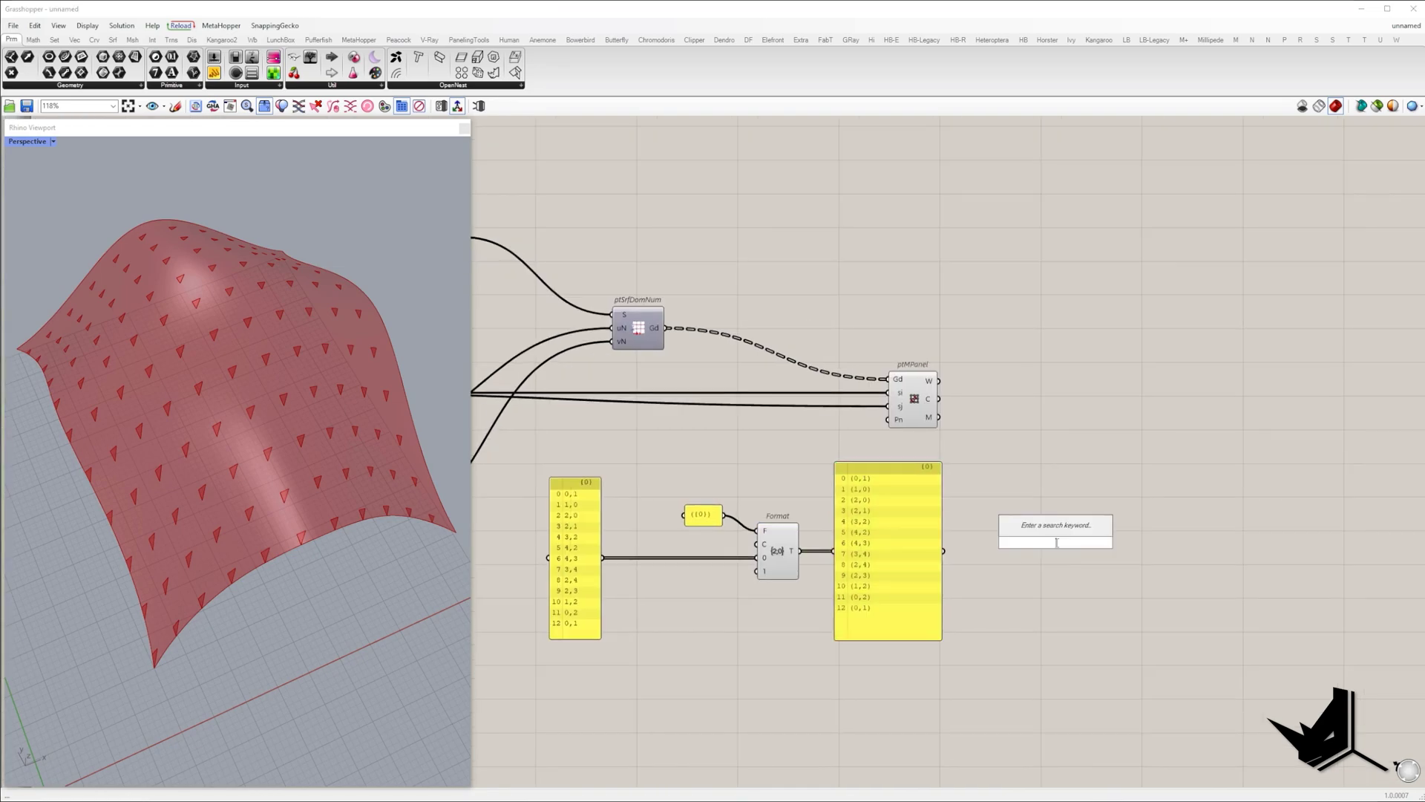
type("join te")
key("Return")
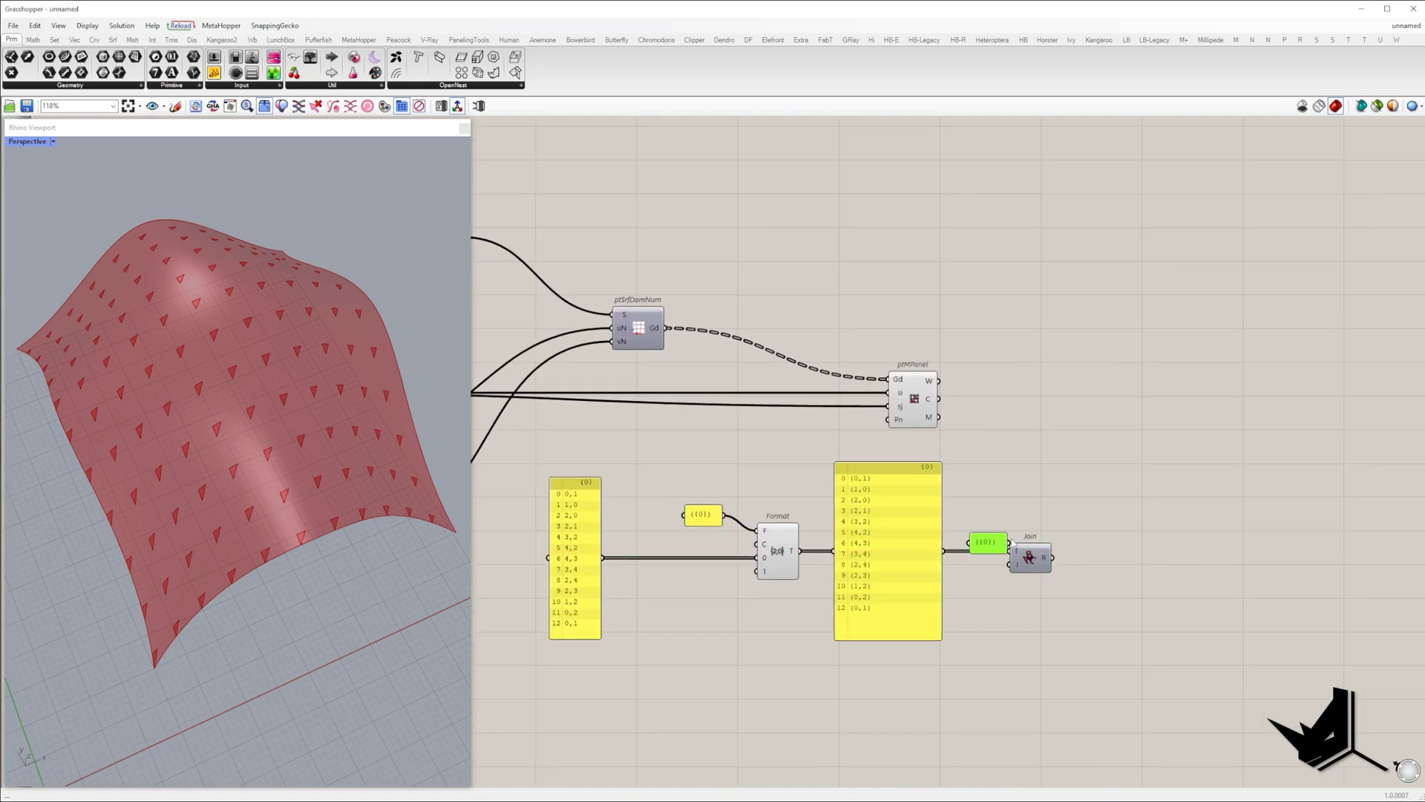
scroll(1277, 549, "down", 2)
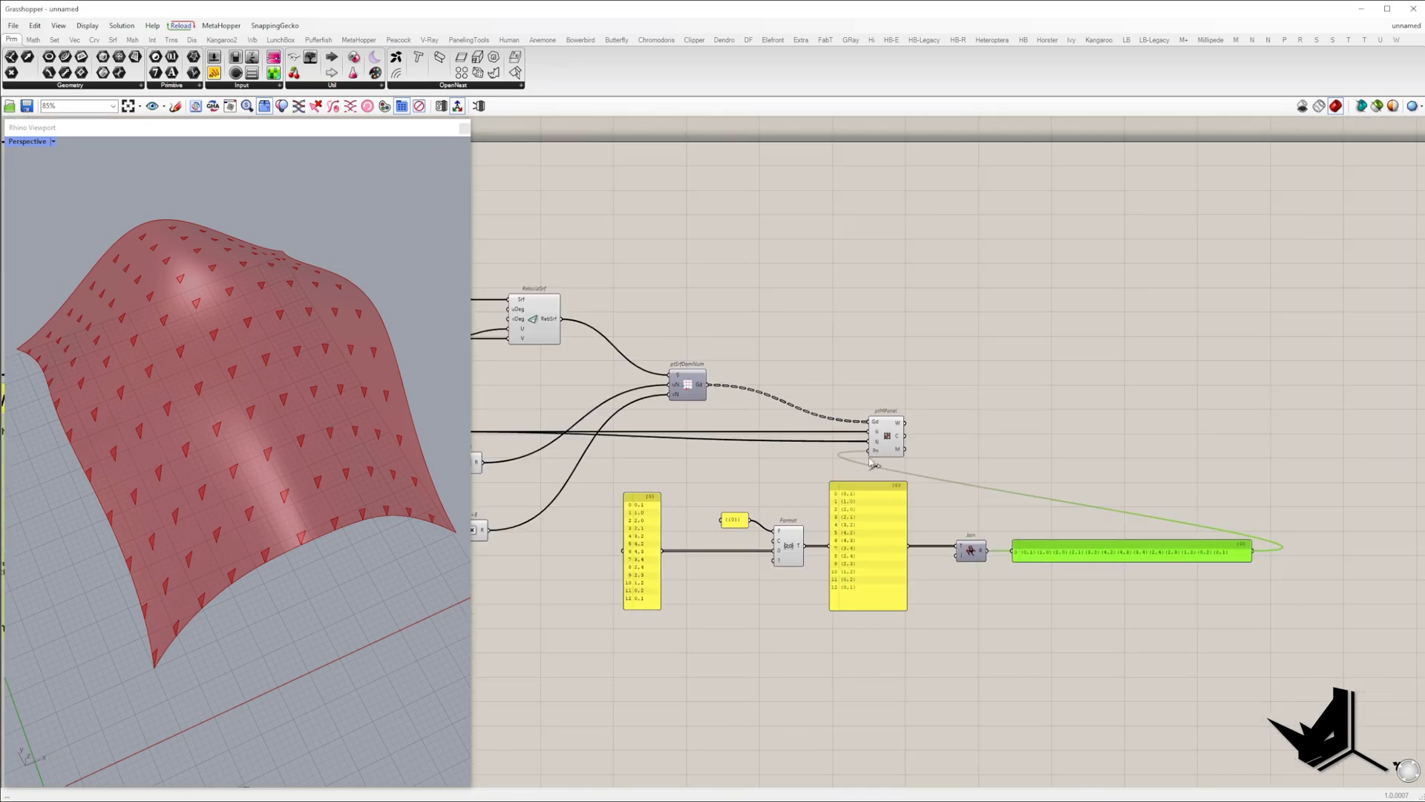
left_click_drag(869, 458, 869, 454)
Move the Panel Connections component past the joined text panel and turn off the preview of the Surface and Rebuild Surface components.
scroll(1028, 431, "down", 2)
left_click_drag(888, 435, 1254, 435)
left_click_drag(639, 318, 722, 403)
middle_click(722, 403)
left_click(661, 371)
right_click_drag(226, 475, 216, 438)
Duplicate the coordinate, Format and Join chain together with its Panel Connections component below the original.
right_click_drag(742, 653, 674, 562)
left_click_drag(647, 368, 1143, 486)
left_click(1186, 343, "shift")
left_click_drag(1186, 344, 1181, 541, "alt")
left_click(1009, 608)
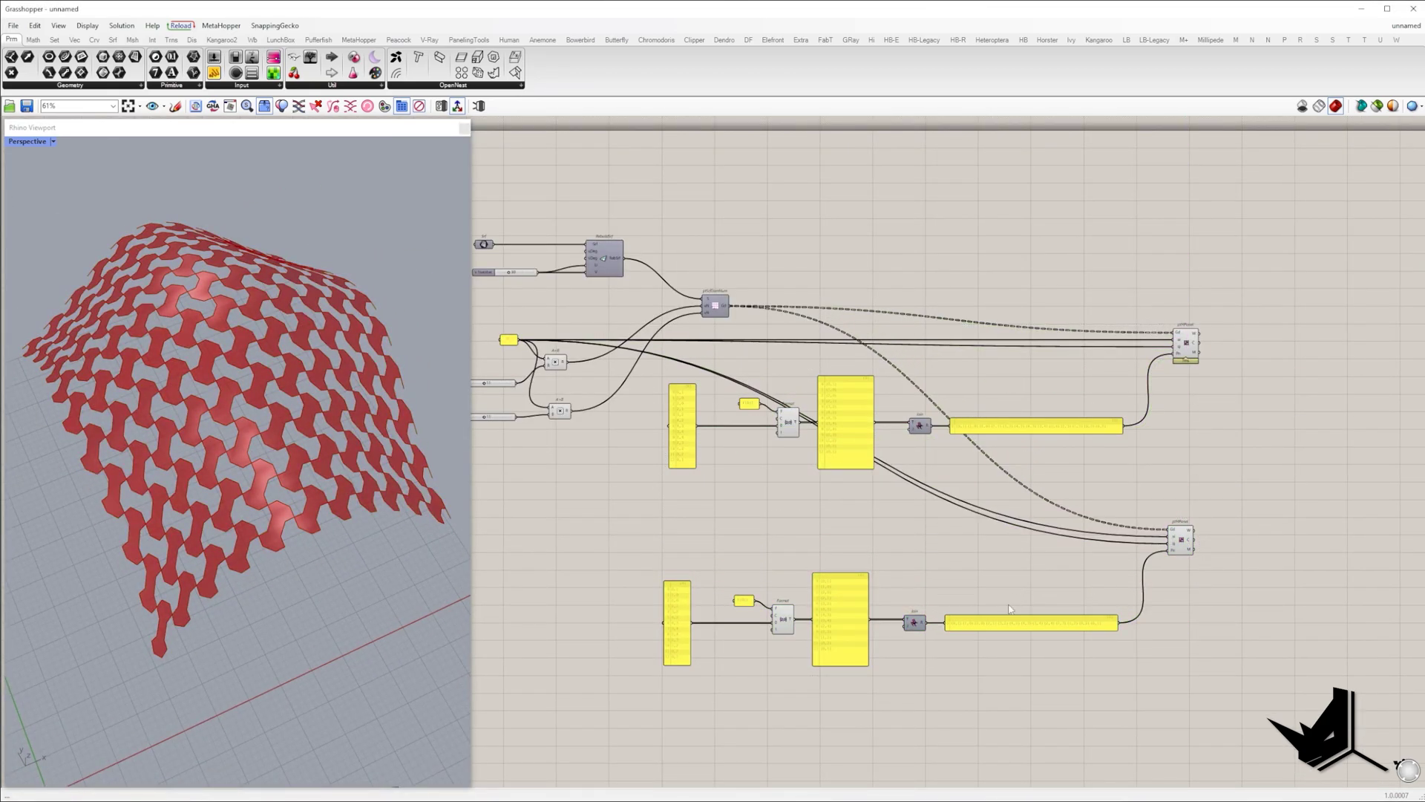
Set the duplicated panel's coordinates to a list starting 2,4; 3,4; 4,3; 4,2; 5,2; 6,3; 6,4; 5,4; 4,5; 4,6; 3,6 and ending at 2,4.
scroll(516, 721, "up", 3)
double_click(788, 528)
type("2,4")
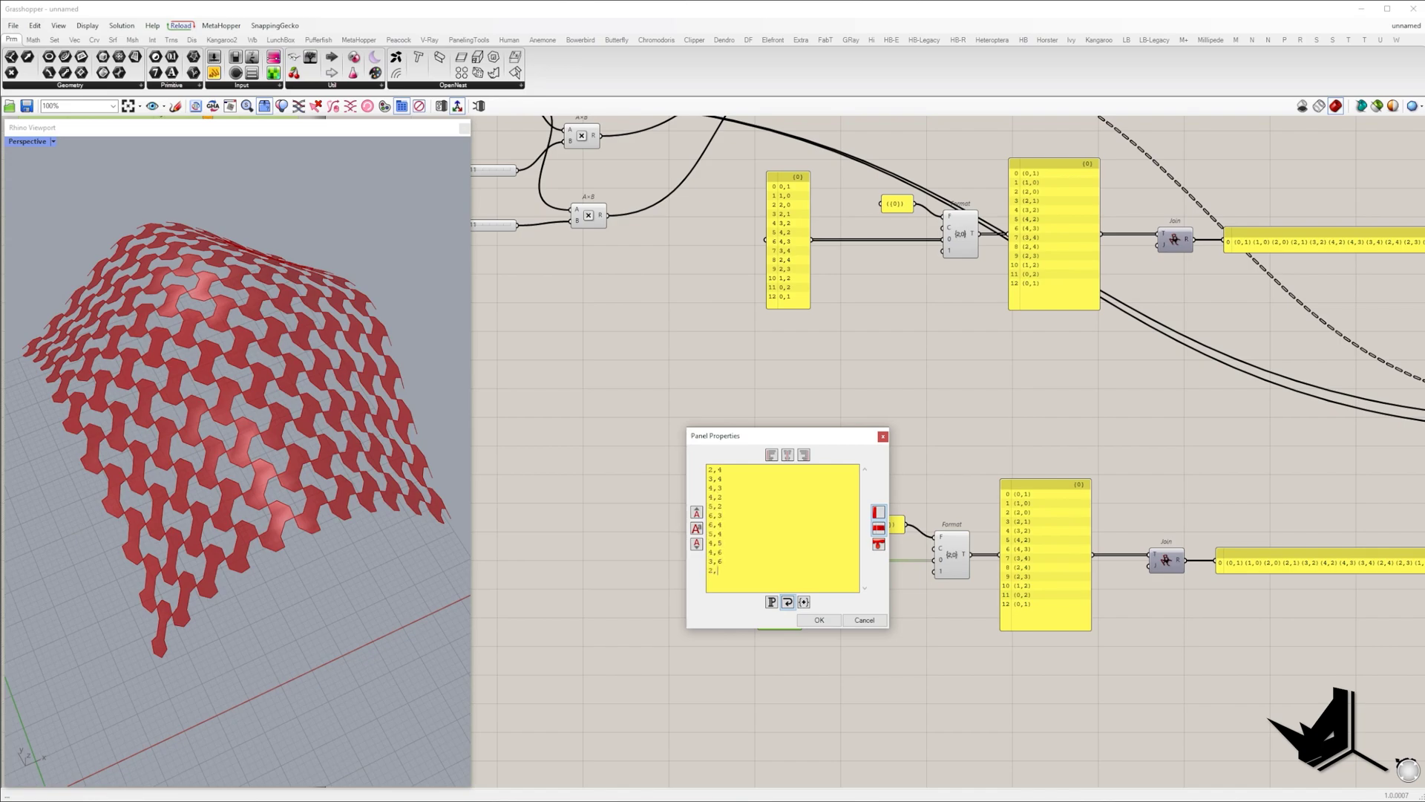
left_click(819, 622)
Add a Colour Swatch component beside the first Panel Connections component.
scroll(819, 622, "down", 2)
right_click_drag(1039, 446, 801, 437)
right_click_drag(222, 445, 249, 427)
right_click_drag(1114, 401, 635, 533)
double_click(774, 456)
type("swatch")
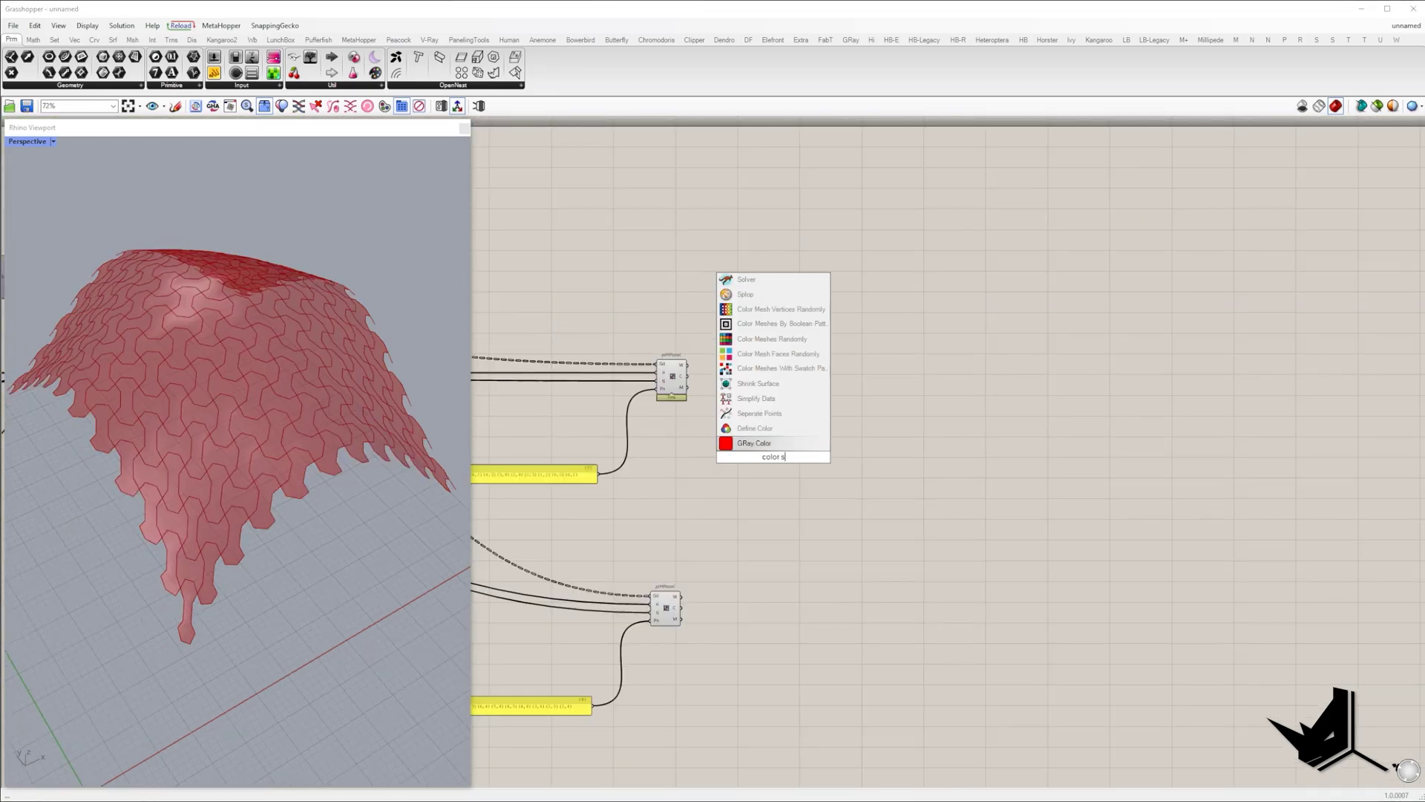
Add a Custom Preview component and connect the first Panel Connections mesh output and the swatch to it.
double_click(770, 395)
type("preview")
scroll(754, 388, "up", 3)
left_click_drag(765, 393, 662, 388)
left_click_drag(775, 441, 790, 395)
Set the colour swatch feeding the first custom preview to red.
left_click(759, 442)
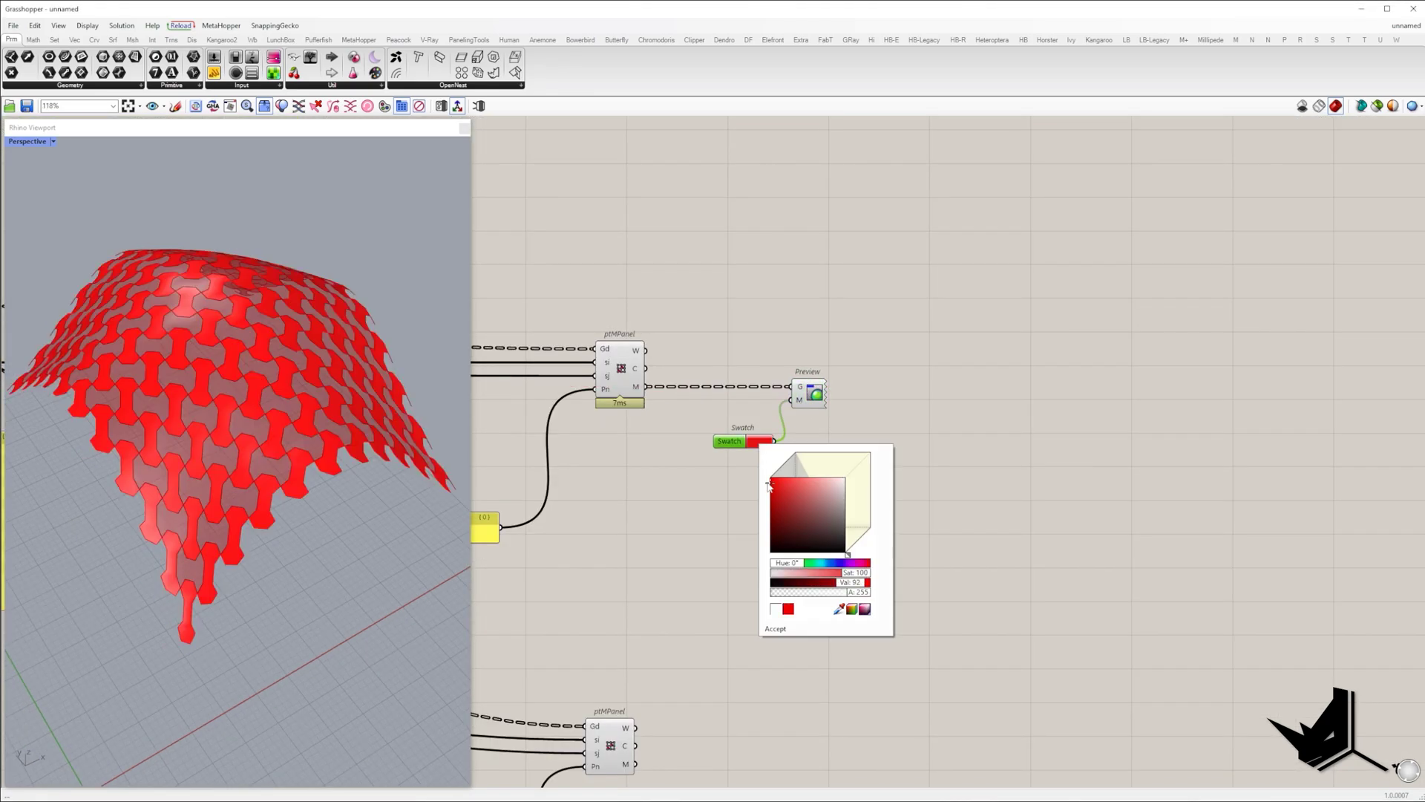
left_click(776, 628)
Duplicate the swatch and Custom Preview for the second Panel Connections mesh output, and set the copied swatch to blue.
key("ctrl+v")
left_click(792, 710)
left_click_drag(824, 730, 870, 728)
Add a Merge component between the two previews and connect the C outputs of both Panel Connections components to it.
double_click(816, 566)
type("m")
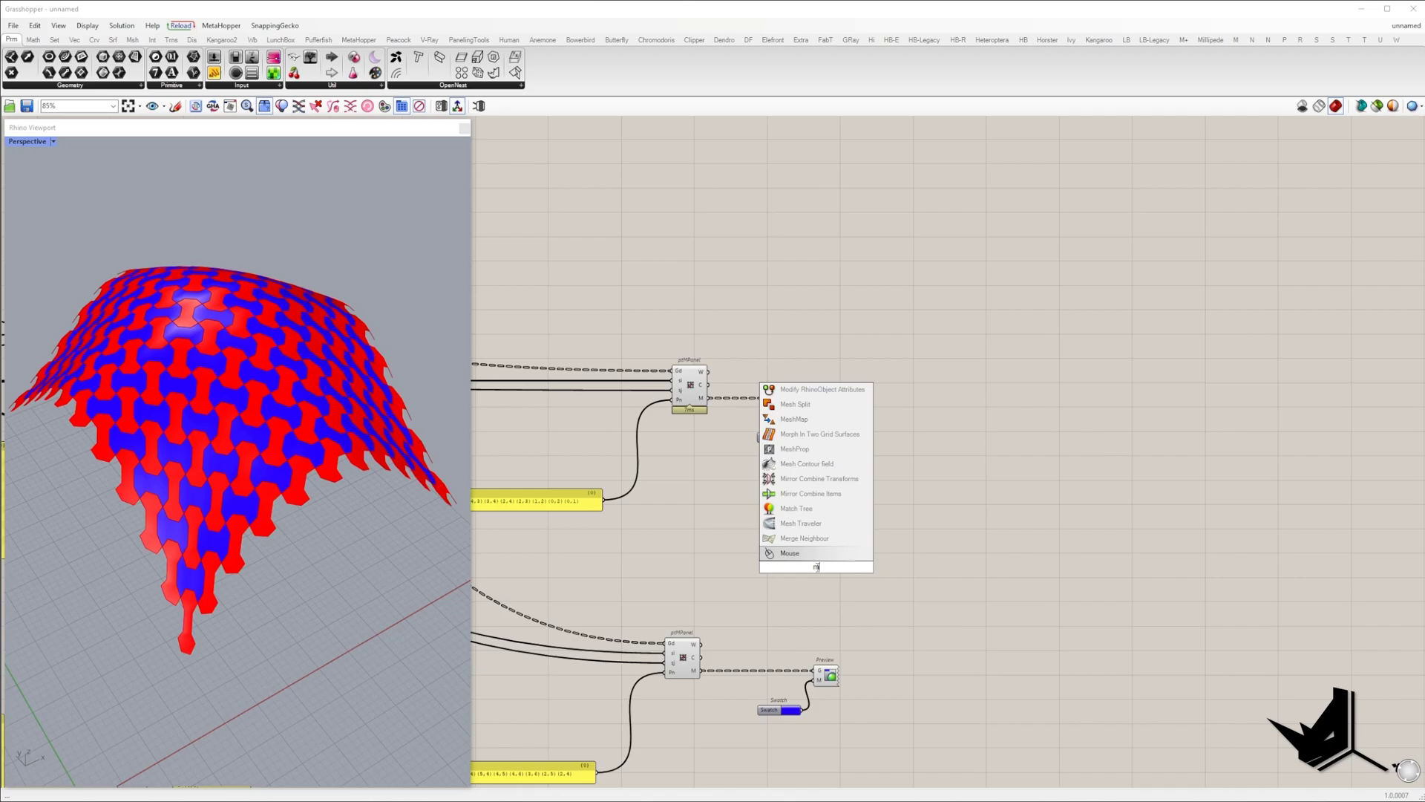
left_click(800, 553)
left_click_drag(800, 562, 778, 530)
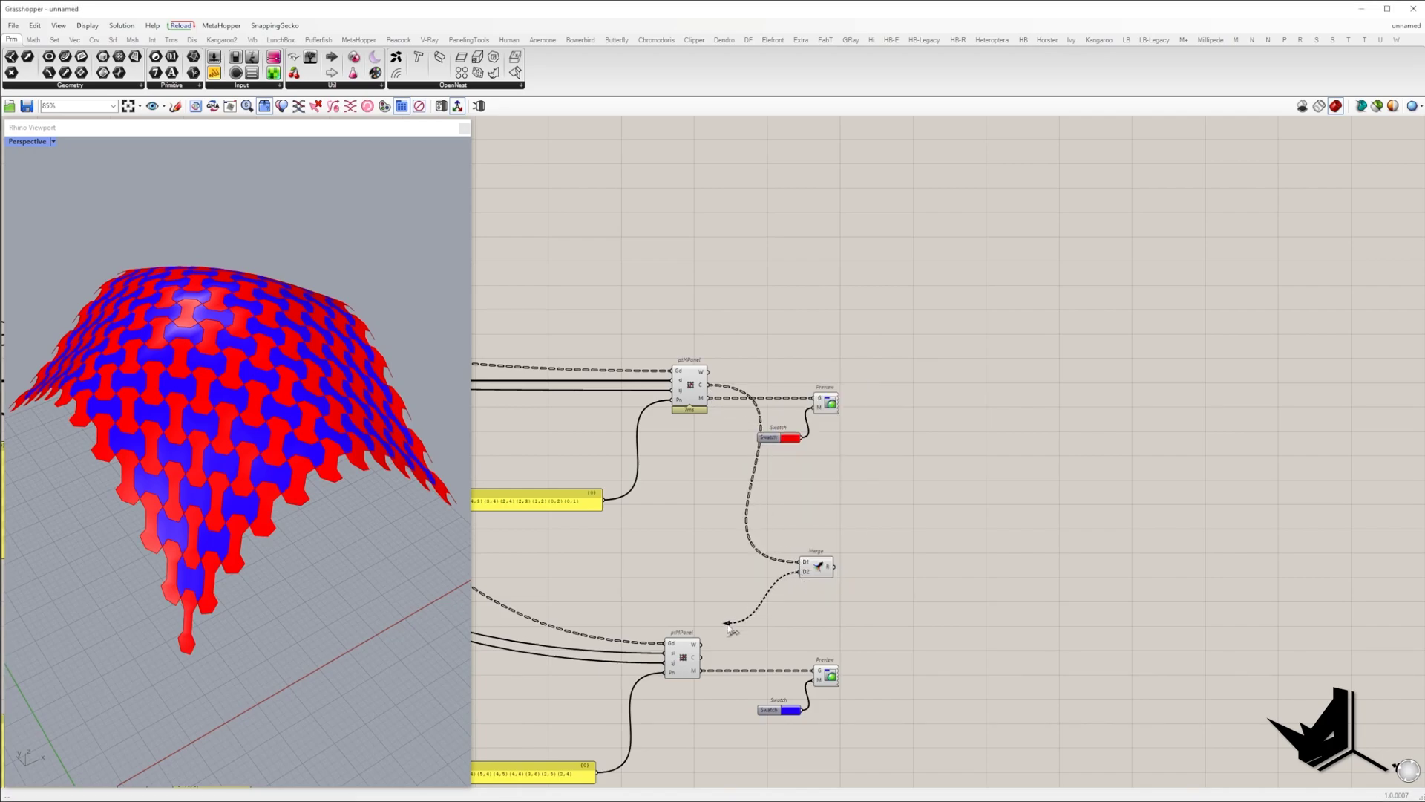
left_click_drag(822, 572, 832, 547)
Turn off the viewport preview of both Panel Connections components.
left_click_drag(661, 710, 713, 355)
right_click(683, 283)
left_click(705, 303)
right_click_drag(226, 368, 239, 455)
left_click(837, 538)
right_click_drag(935, 469, 725, 468)
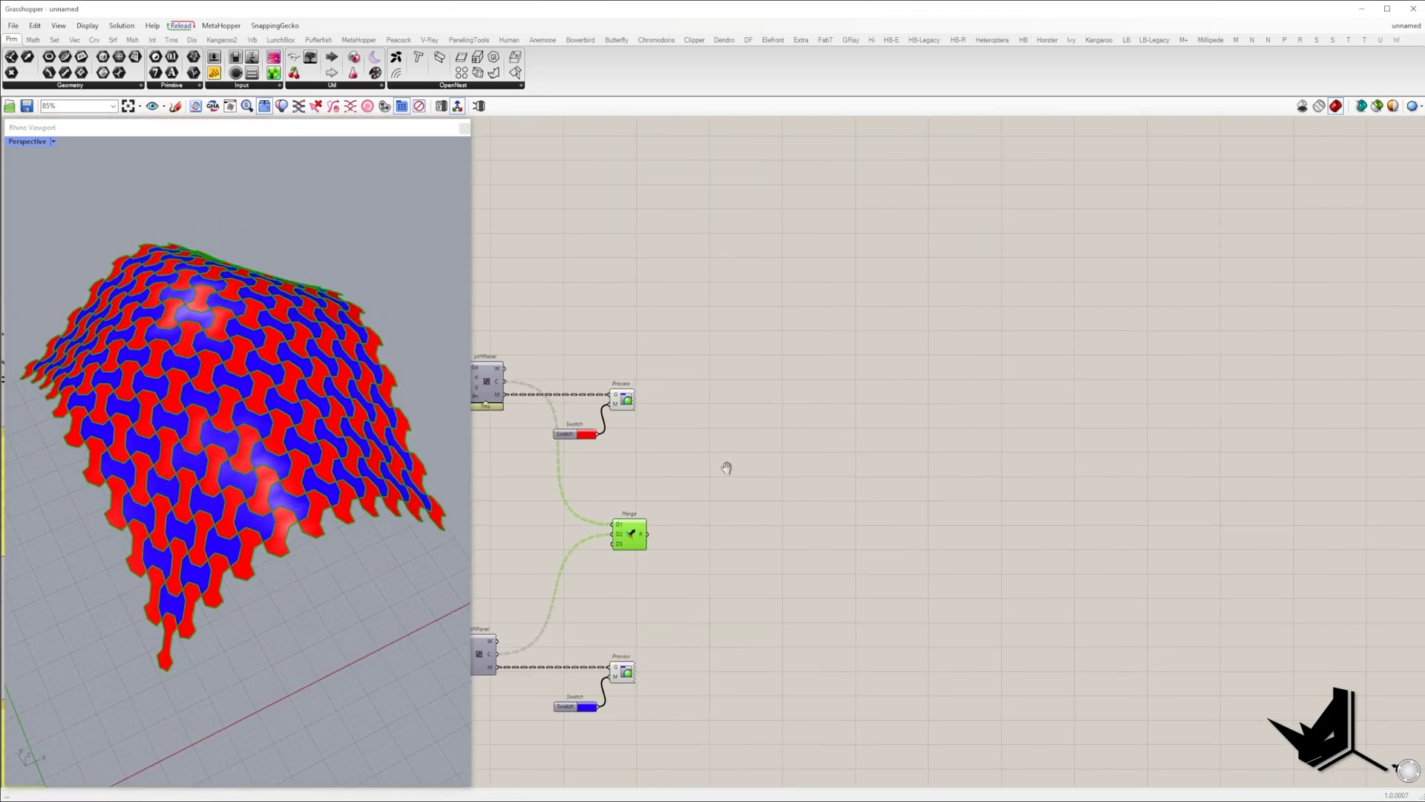
Add a curve Explode component fed by the Merge result and flatten its segments output.
double_click(721, 488)
type("ex")
left_click(704, 447)
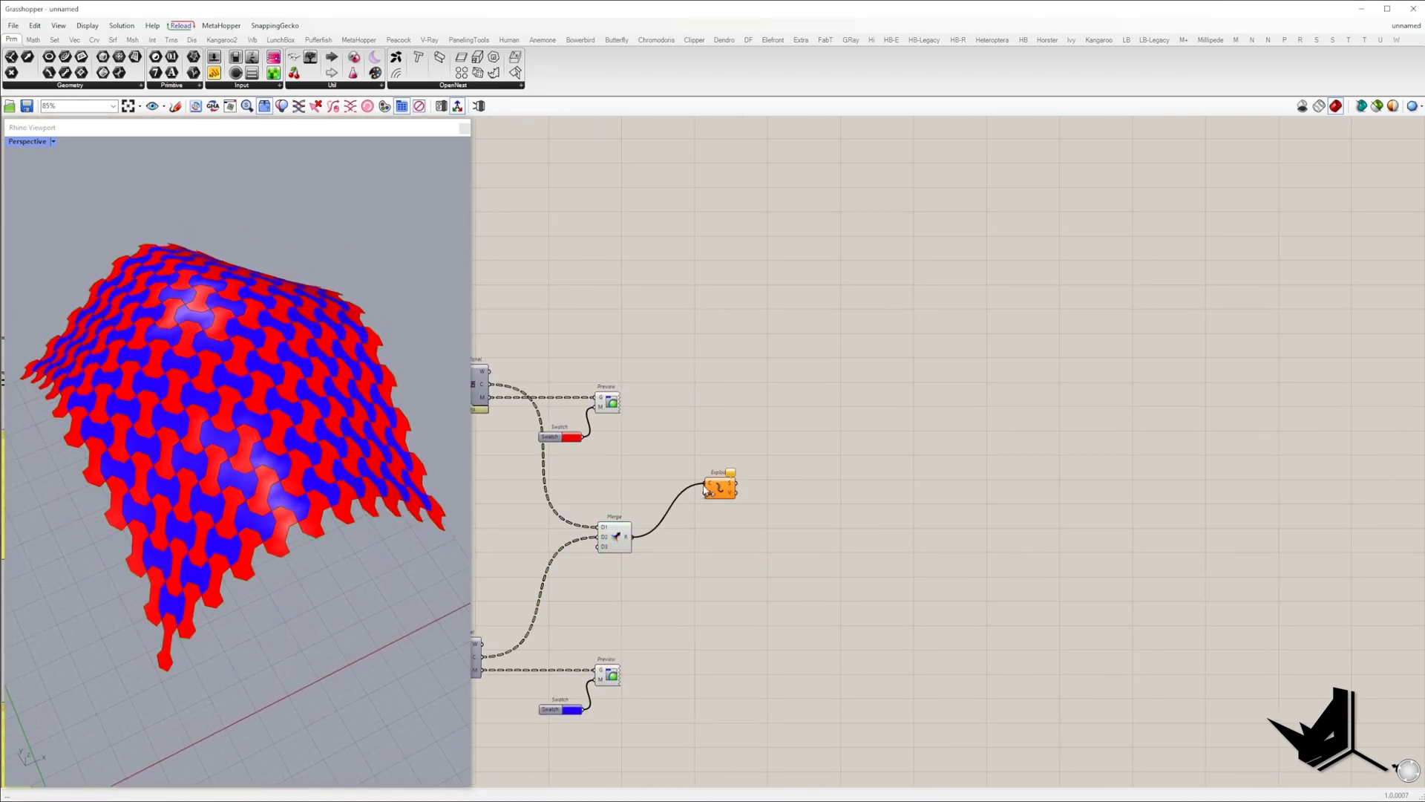
left_click_drag(706, 489, 707, 487)
left_click_drag(720, 487, 680, 546)
left_click(714, 584)
Add a Curve Middle component and connect the exploded segments to it.
double_click(766, 526)
type("mid")
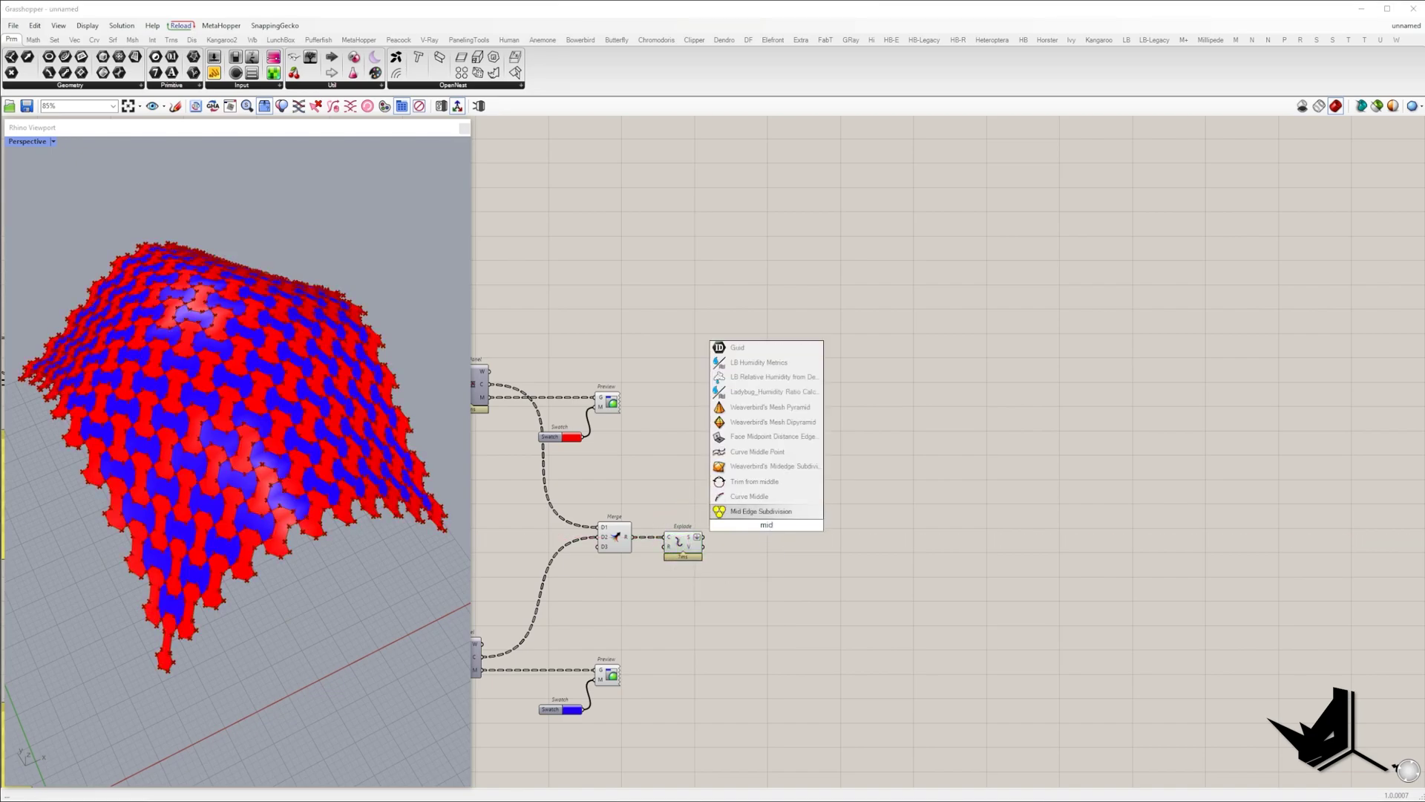
left_click(762, 511)
left_click_drag(761, 531, 752, 508)
Add a Cull Duplicates component for points and feed it the segment midpoints.
double_click(854, 528)
type("cu")
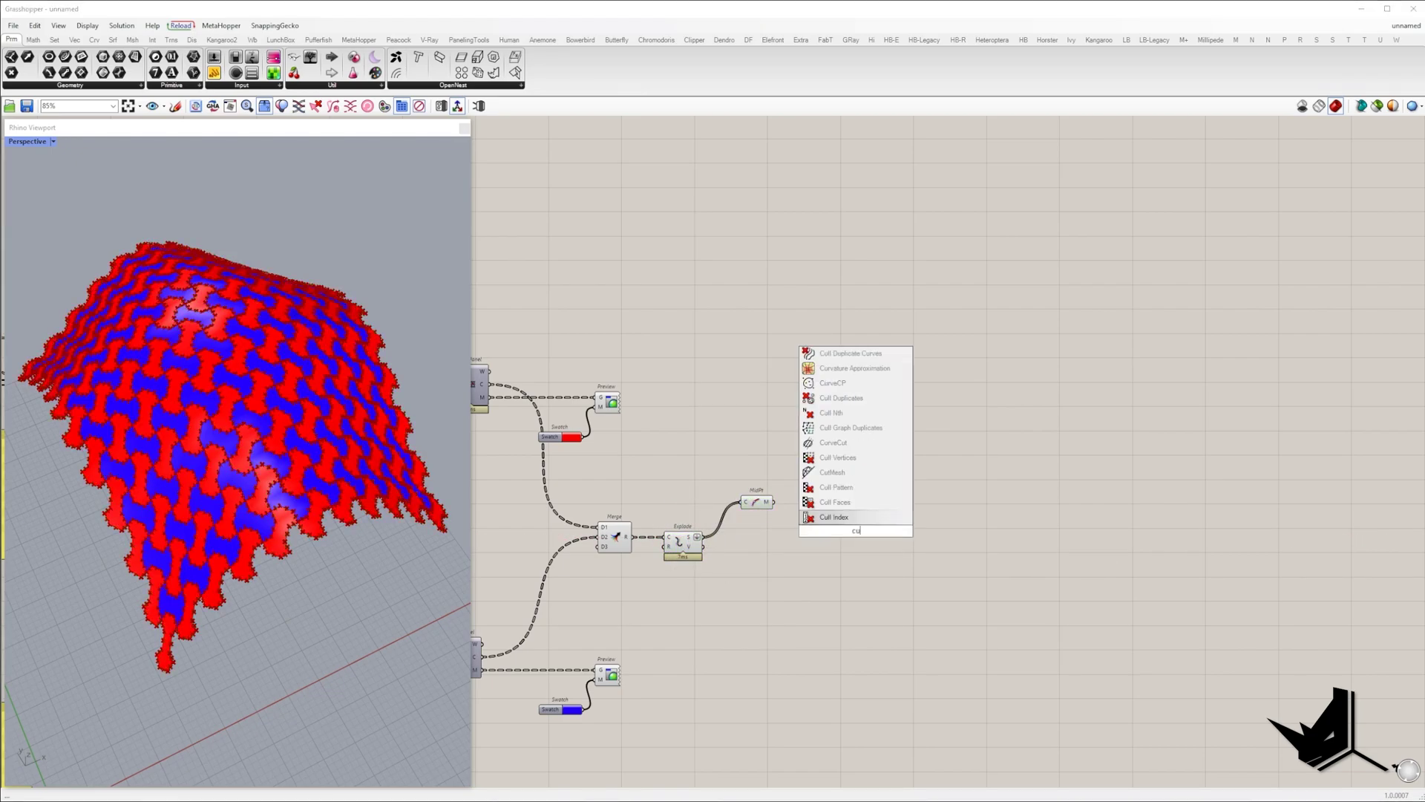
left_click(853, 473)
left_click_drag(842, 522, 811, 509)
Set Cull Duplicates to Leave One and add a List Item component fed by the exploded segments and the culled indices.
double_click(869, 492)
type("item")
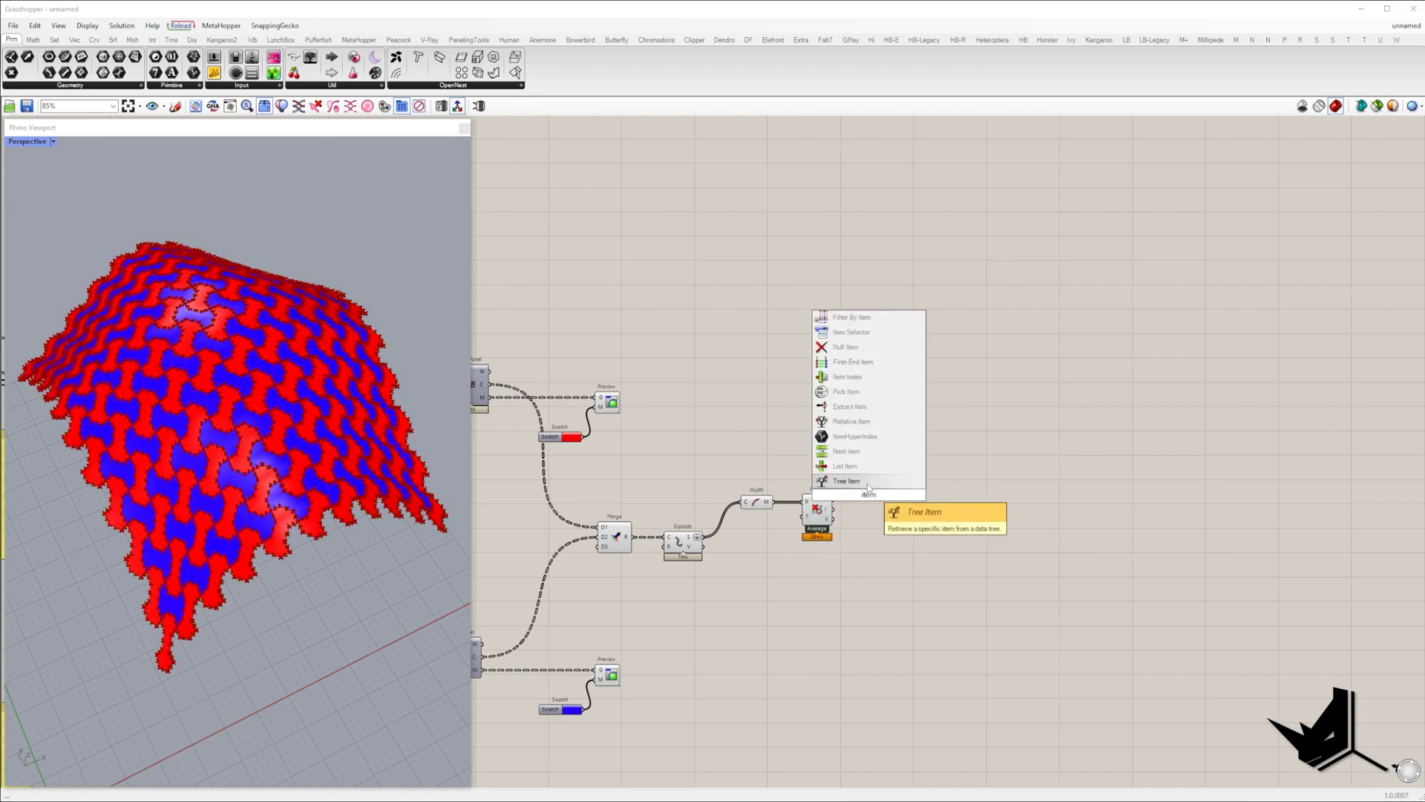
left_click(869, 486)
left_click(817, 511)
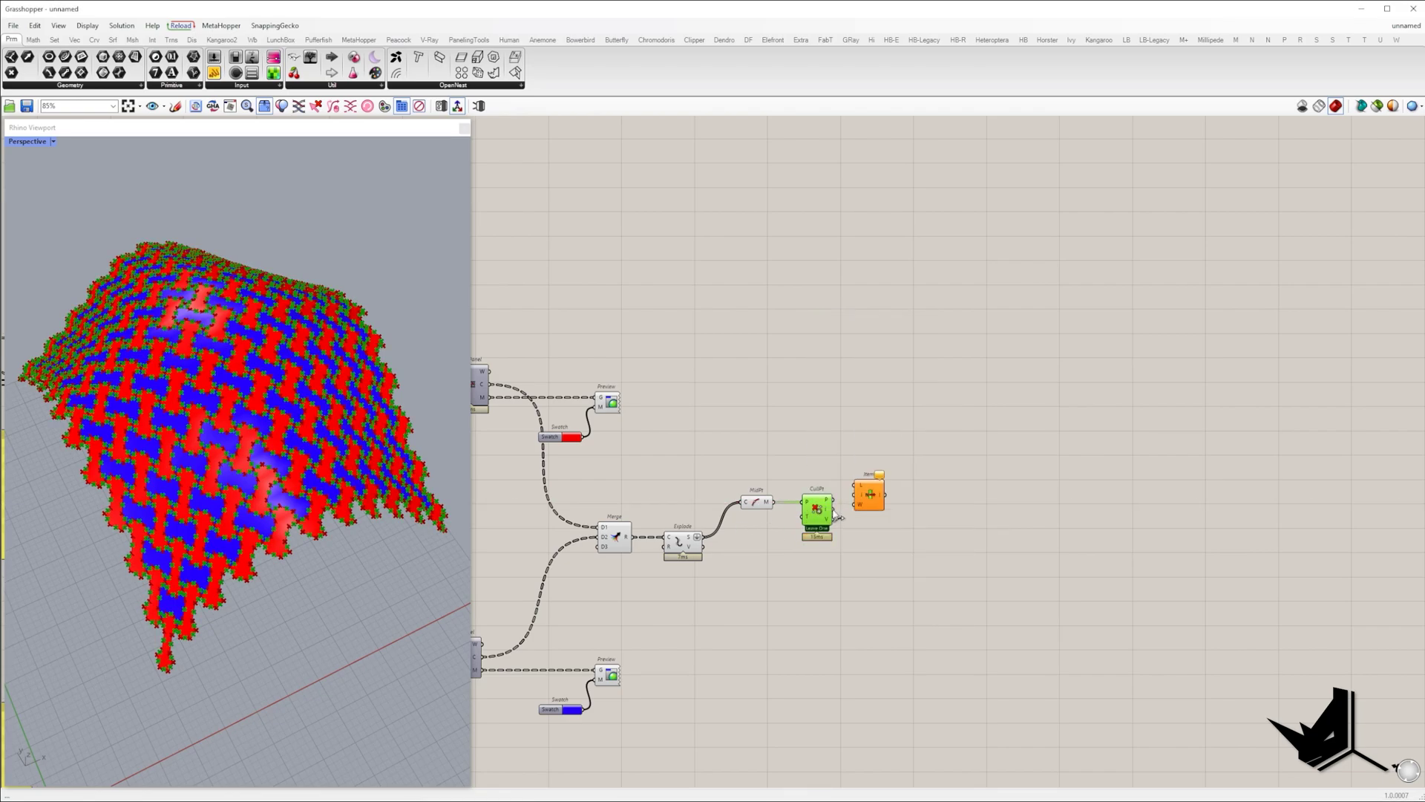
left_click_drag(868, 496, 866, 552)
left_click_drag(881, 562, 876, 547)
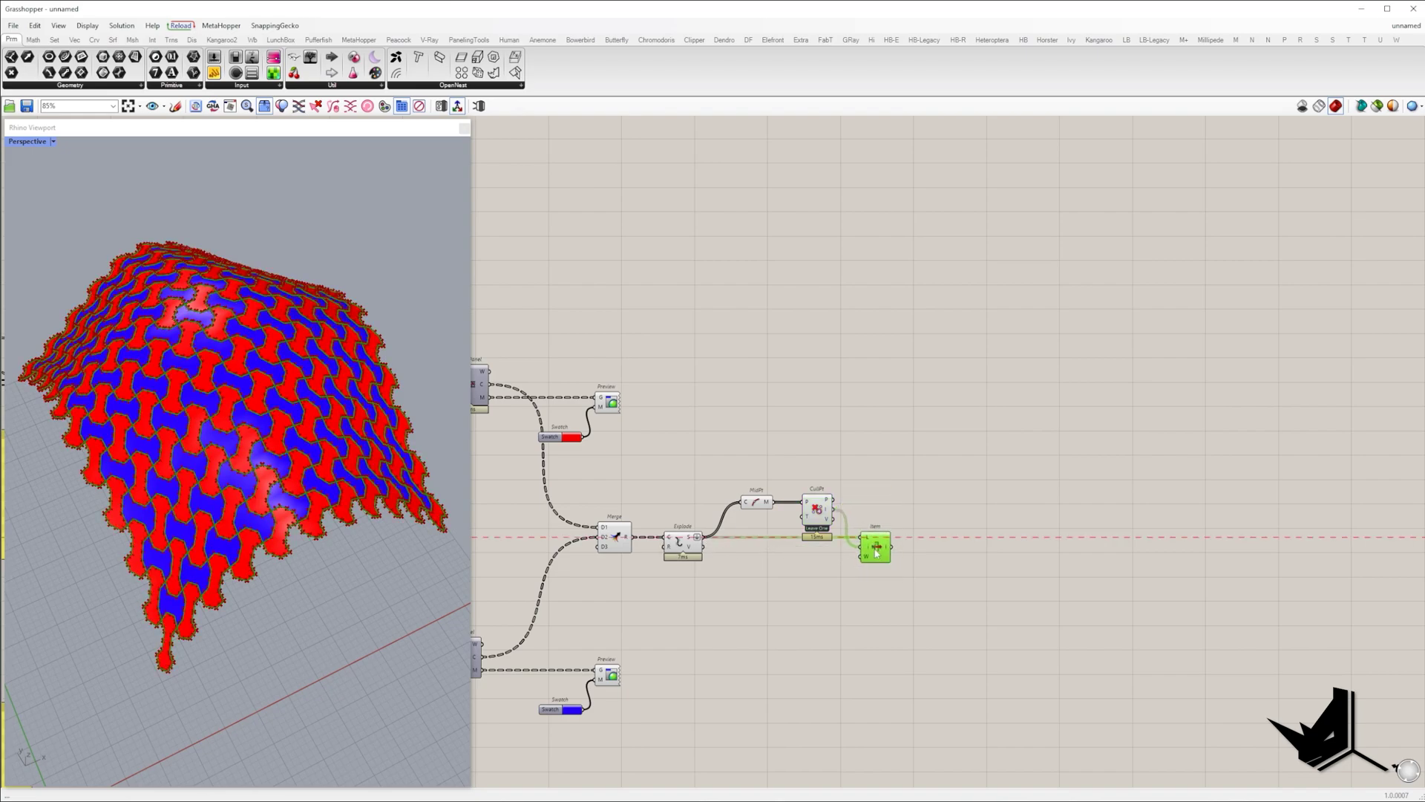
Add a MultiPipe component and connect the List Item output to its Curves input.
double_click(865, 469)
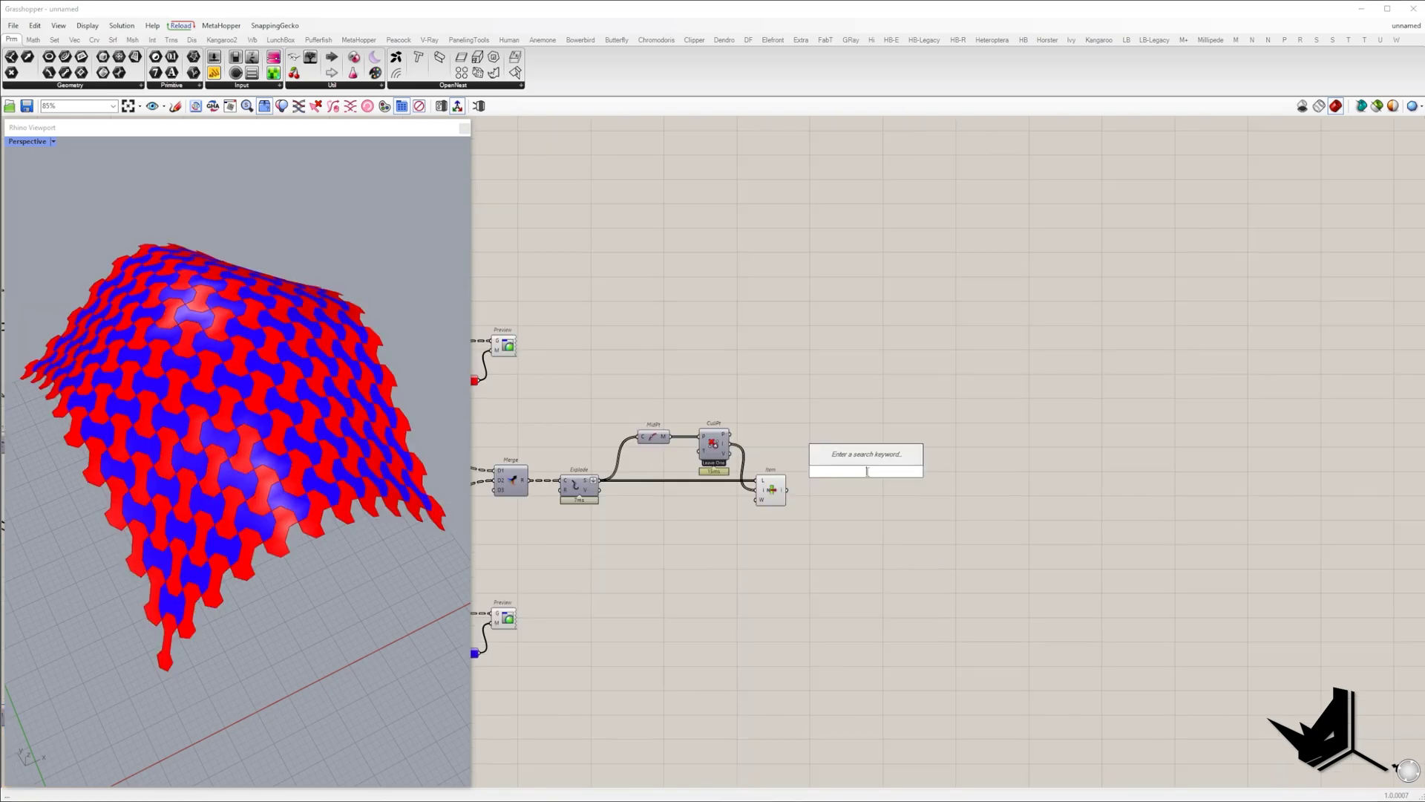
type("multipipe")
left_click(866, 459)
left_click_drag(787, 490, 841, 430)
left_click_drag(869, 439, 945, 499)
Connect a number slider set to 0.20 to the MultiPipe NodeSize input.
left_click(820, 532)
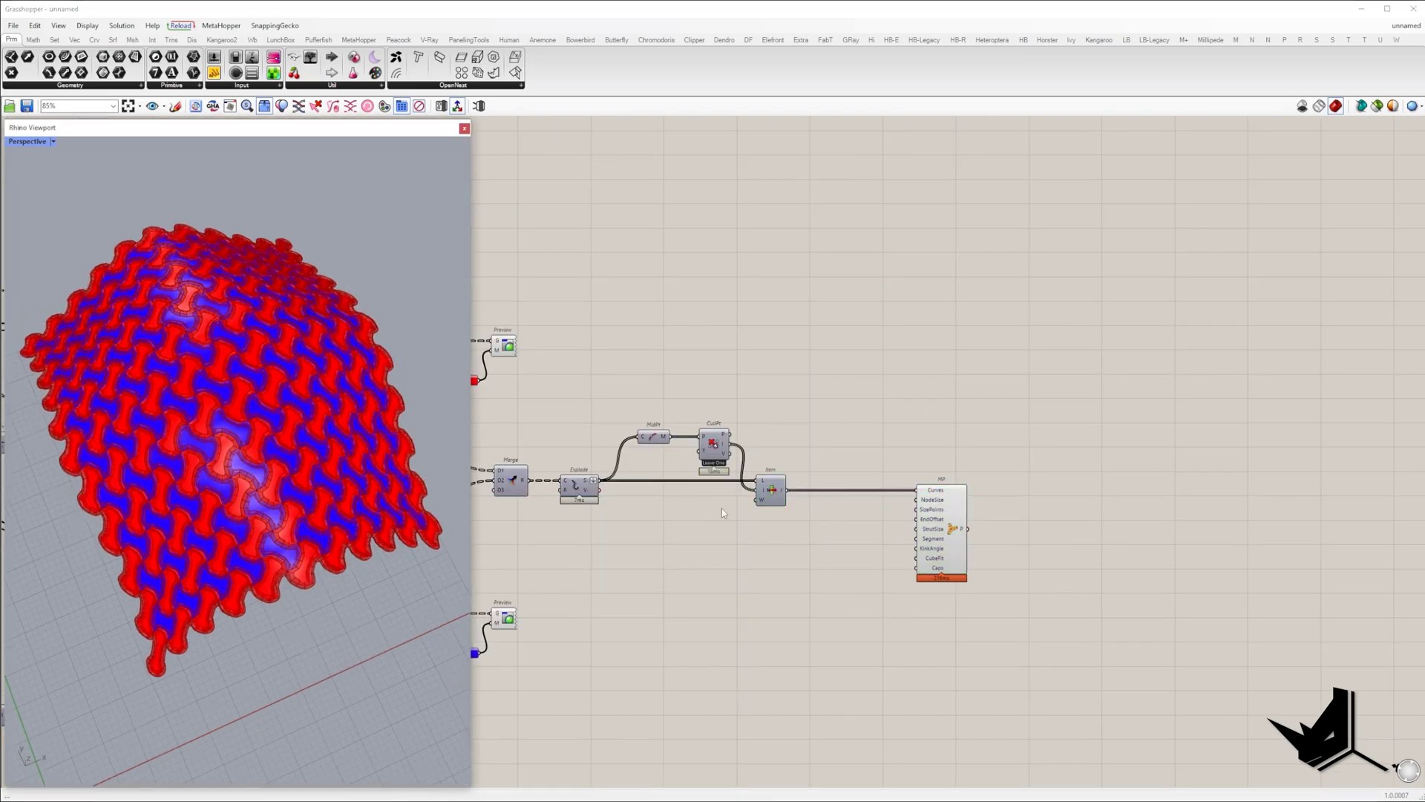
key("Return")
scroll(828, 513, "up", 5)
left_click_drag(1027, 483, 897, 547)
scroll(840, 516, "down", 3)
left_click(999, 536)
scroll(338, 386, "down", 4)
right_click_drag(334, 374, 341, 407)
right_click_drag(928, 446, 825, 420)
Add a SubD Control Polygon component after MultiPipe and connect the pipe output to it.
double_click(1034, 443)
type("subd")
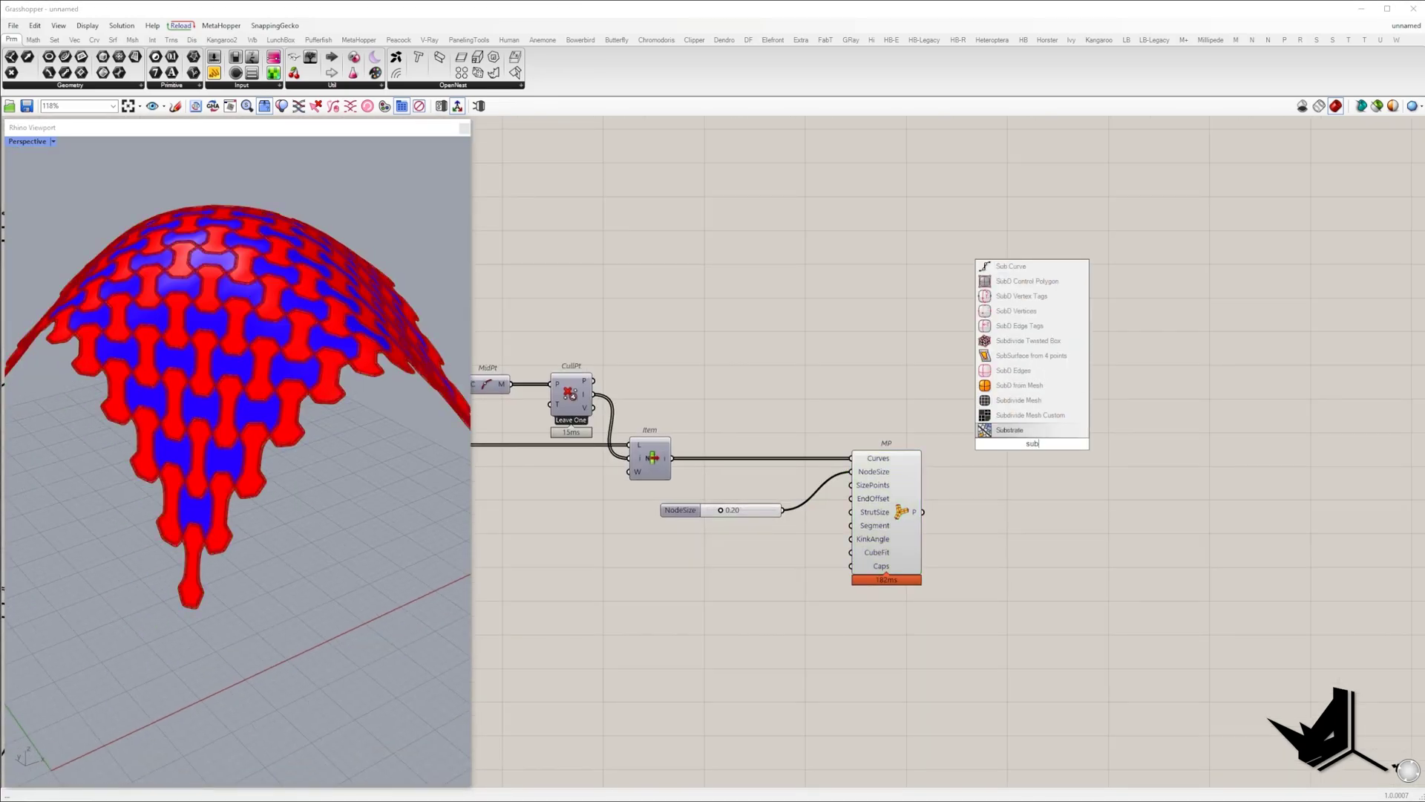
left_click(1028, 343)
left_click_drag(1011, 443, 922, 512)
left_click_drag(1034, 443, 988, 512)
scroll(372, 417, "up", 6)
left_click(987, 512)
scroll(165, 435, "down", 7)
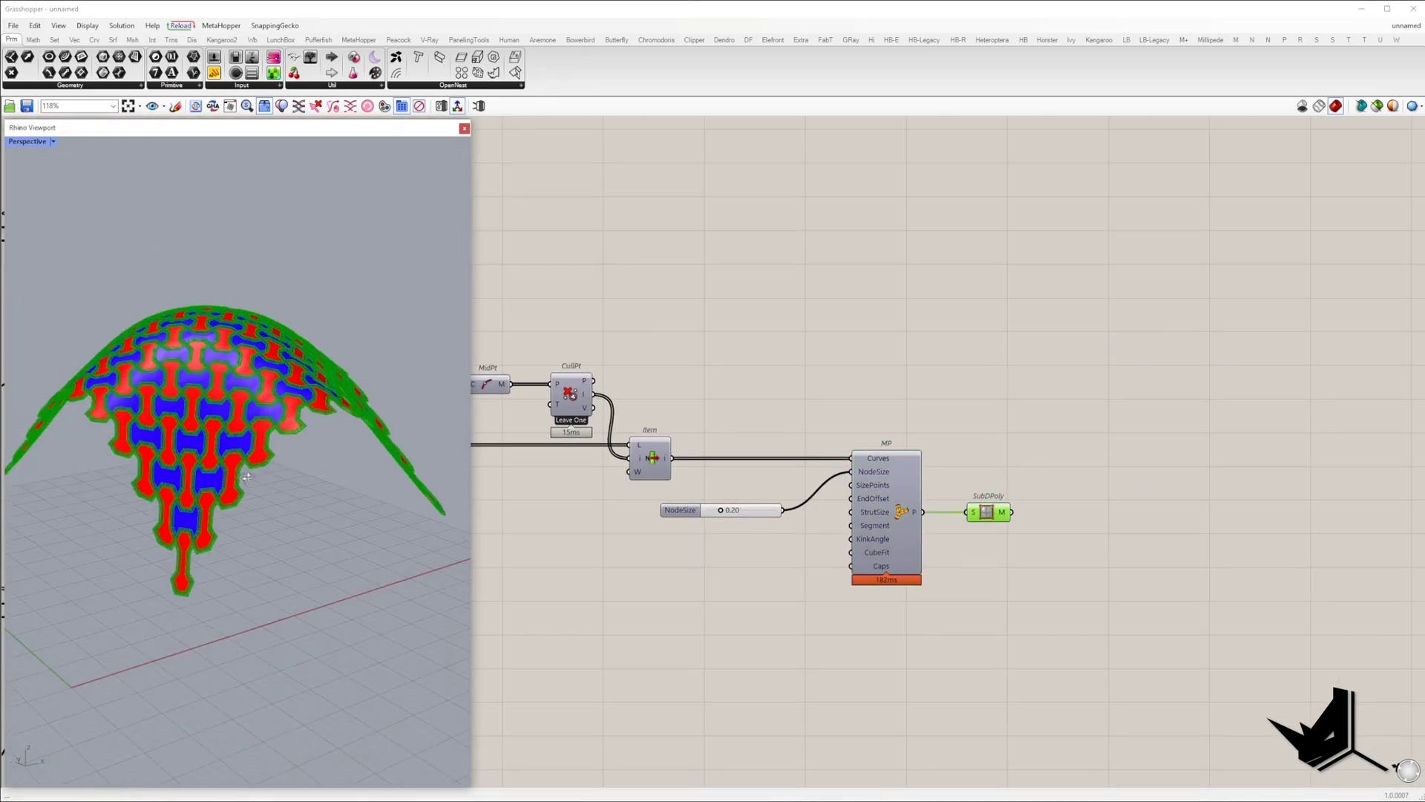
right_click_drag(223, 438, 234, 482)
Add a mesh Explode component for the control polygon mesh.
double_click(970, 476)
type("explode")
left_click(986, 421)
Add Weaverbird's Join Meshes and Weld component at the end of the chain, fed by the exploded mesh faces.
double_click(1124, 482)
type("we")
left_click_drag(1011, 512, 1142, 526)
left_click(1125, 468)
scroll(1128, 423, "down", 5)
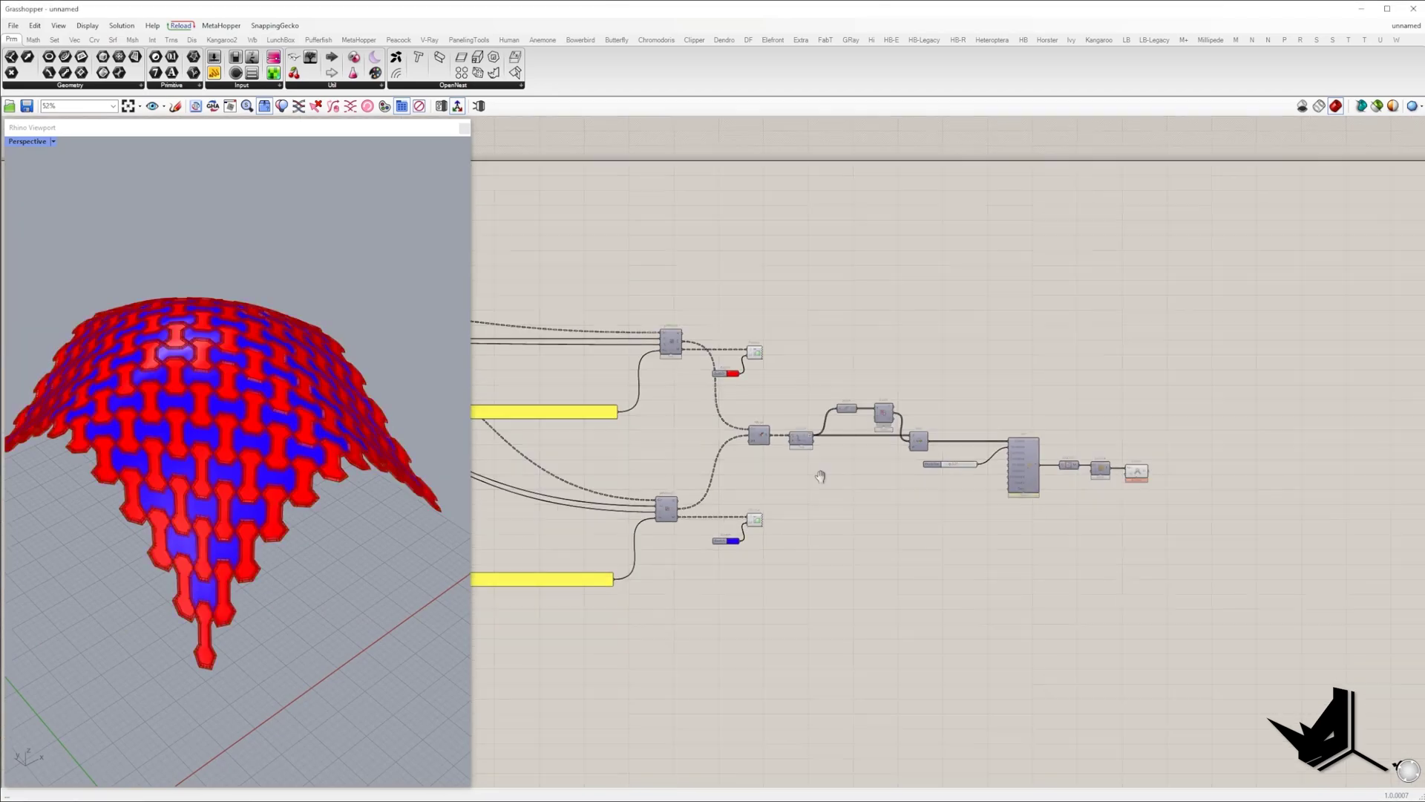
Duplicate the blue swatch and Custom Preview for the welded mesh, and change the copied swatch to yellow-orange.
scroll(746, 568, "up", 3)
left_click_drag(791, 543, 732, 487)
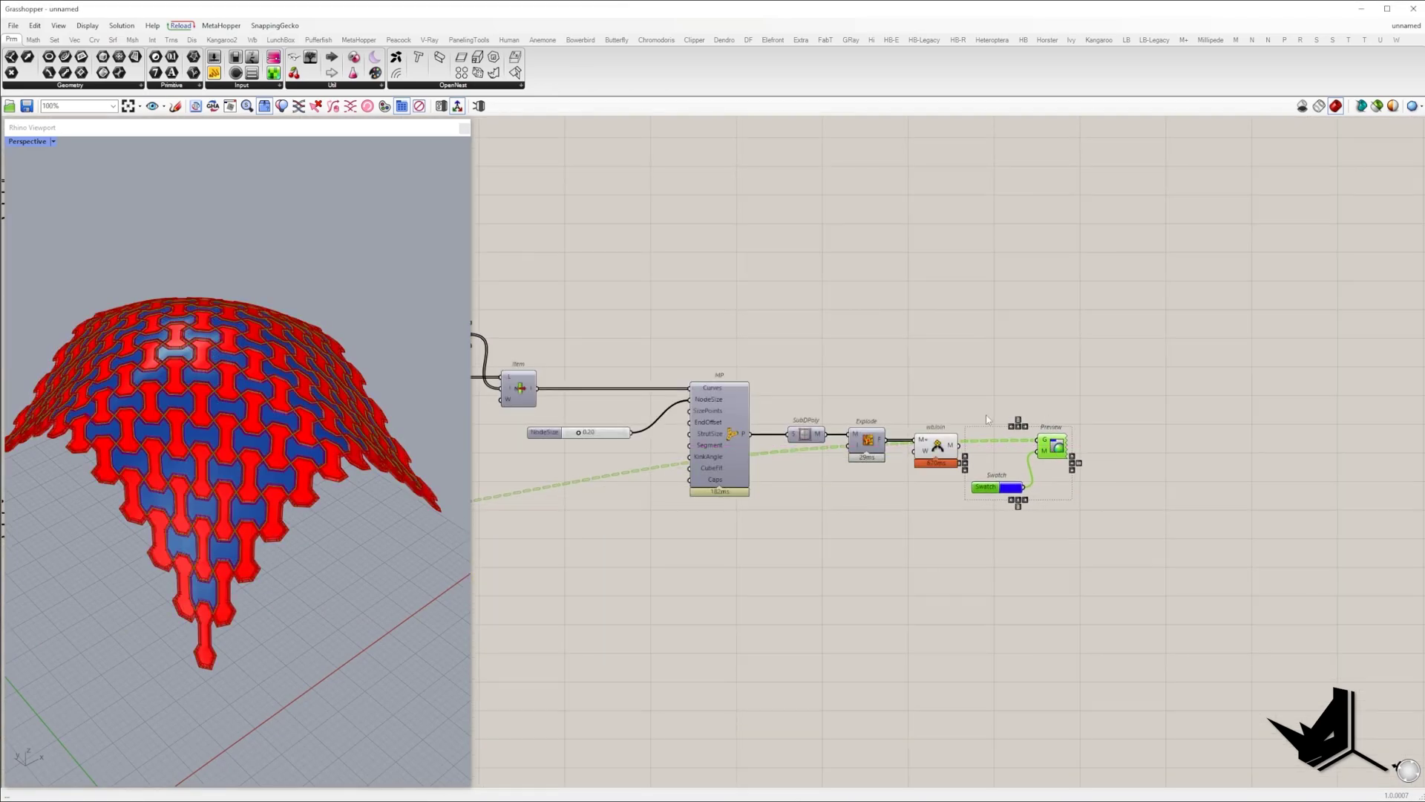
left_click(1013, 487)
left_click_drag(1054, 601, 1077, 601)
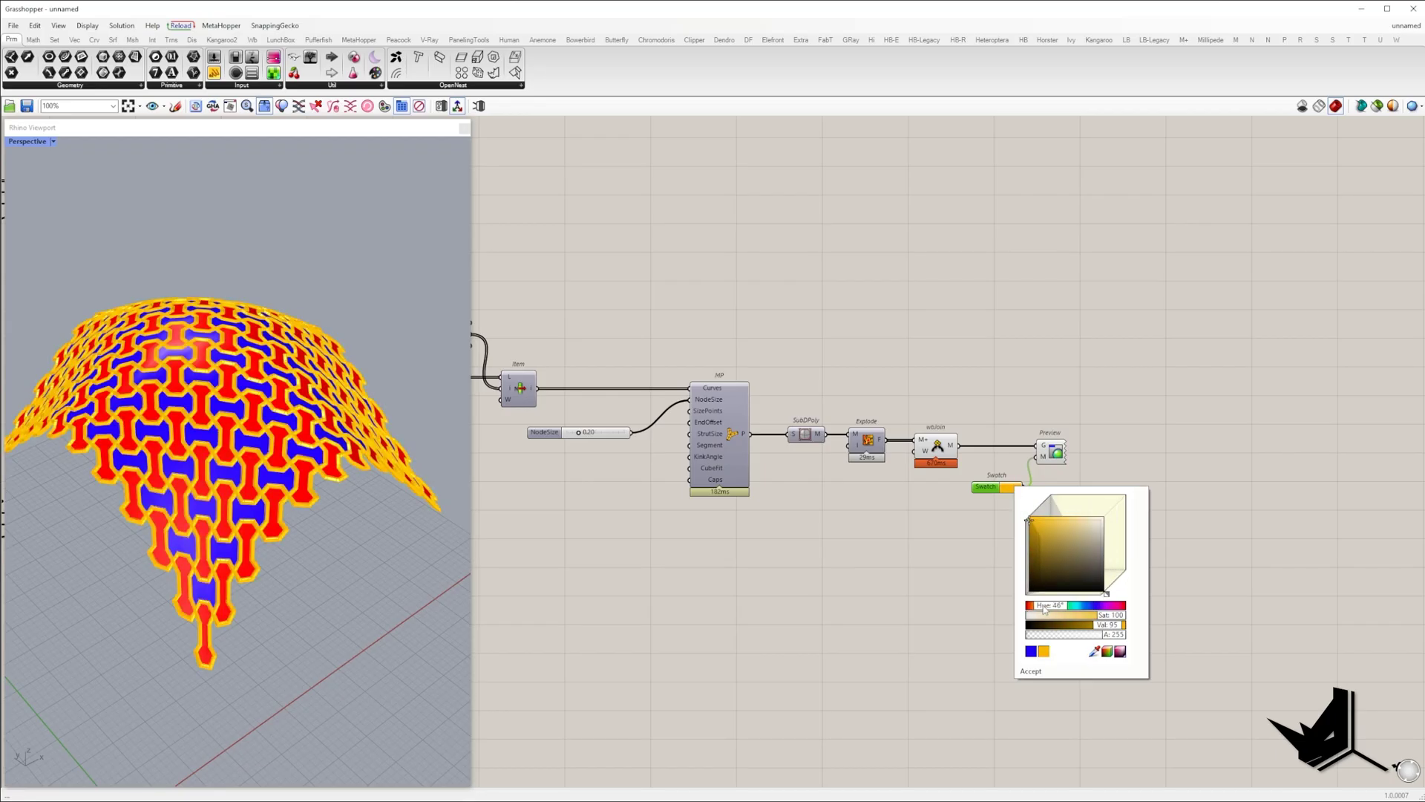